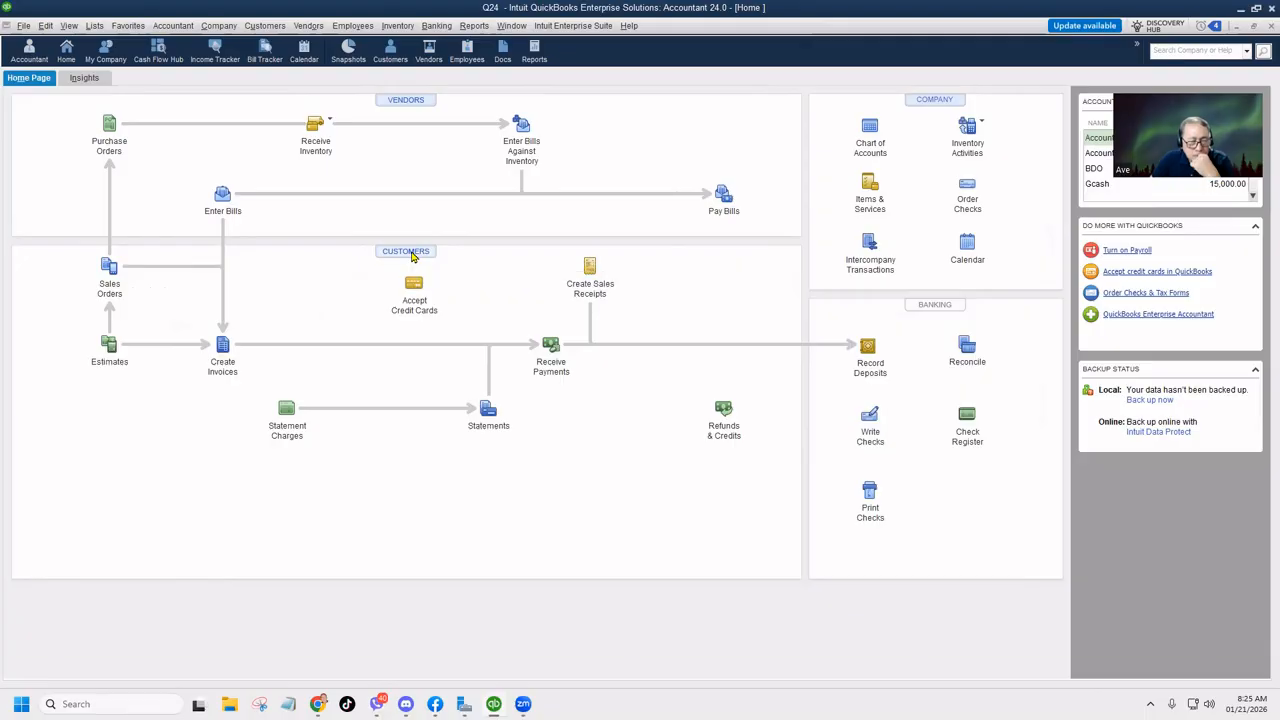
Open the customer list and review the transactions of Cust1, Cust2 and Cust3, including the contents of Cust2's sales order 2
click(411, 255)
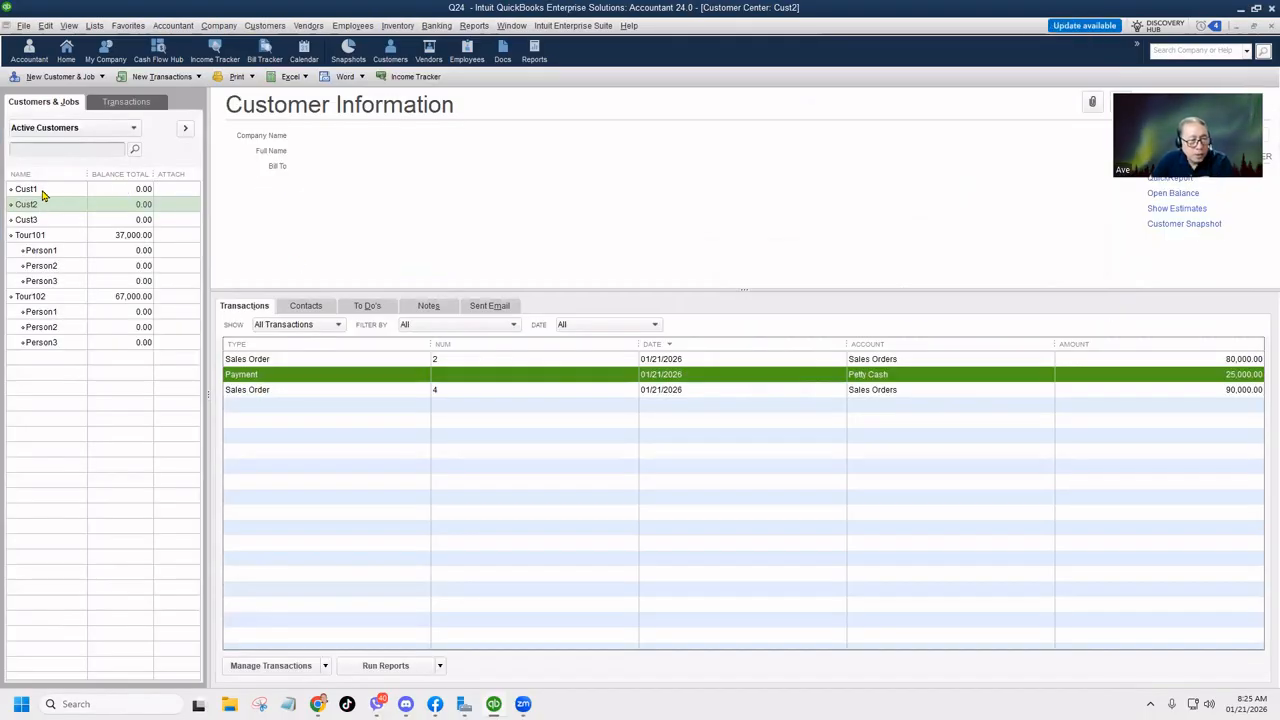
click(68, 190)
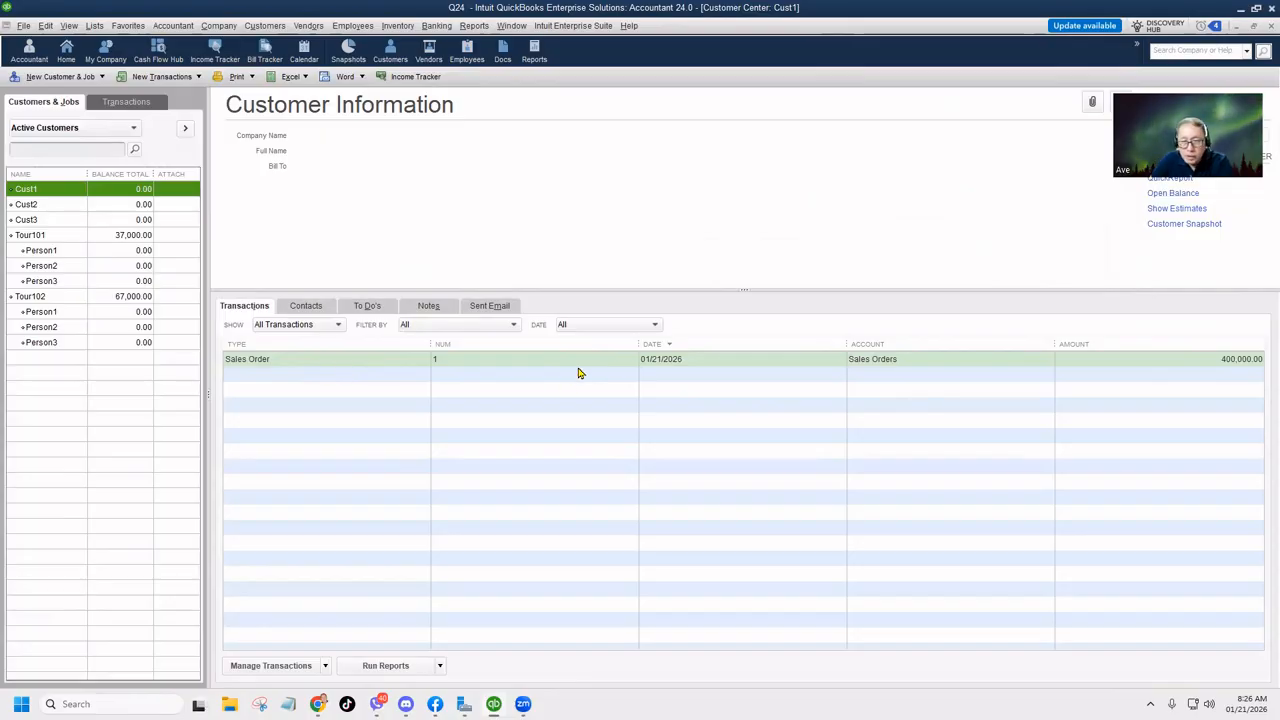
click(104, 208)
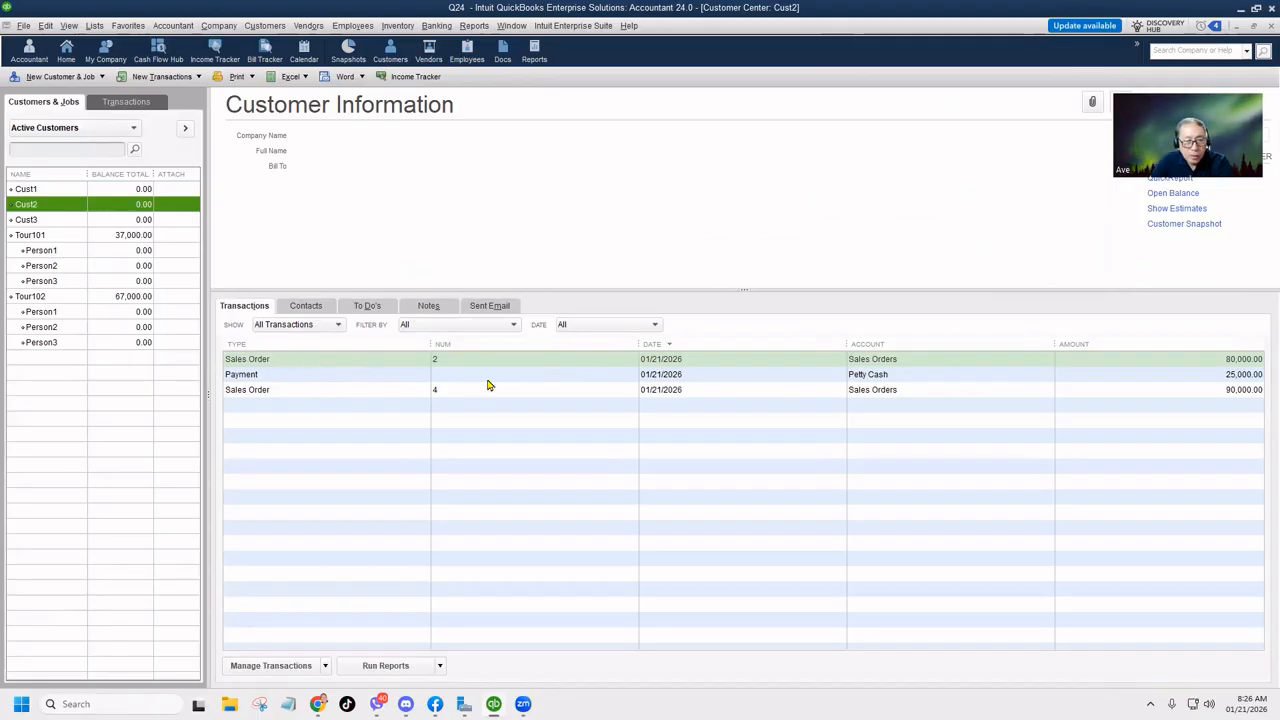
double_click(410, 358)
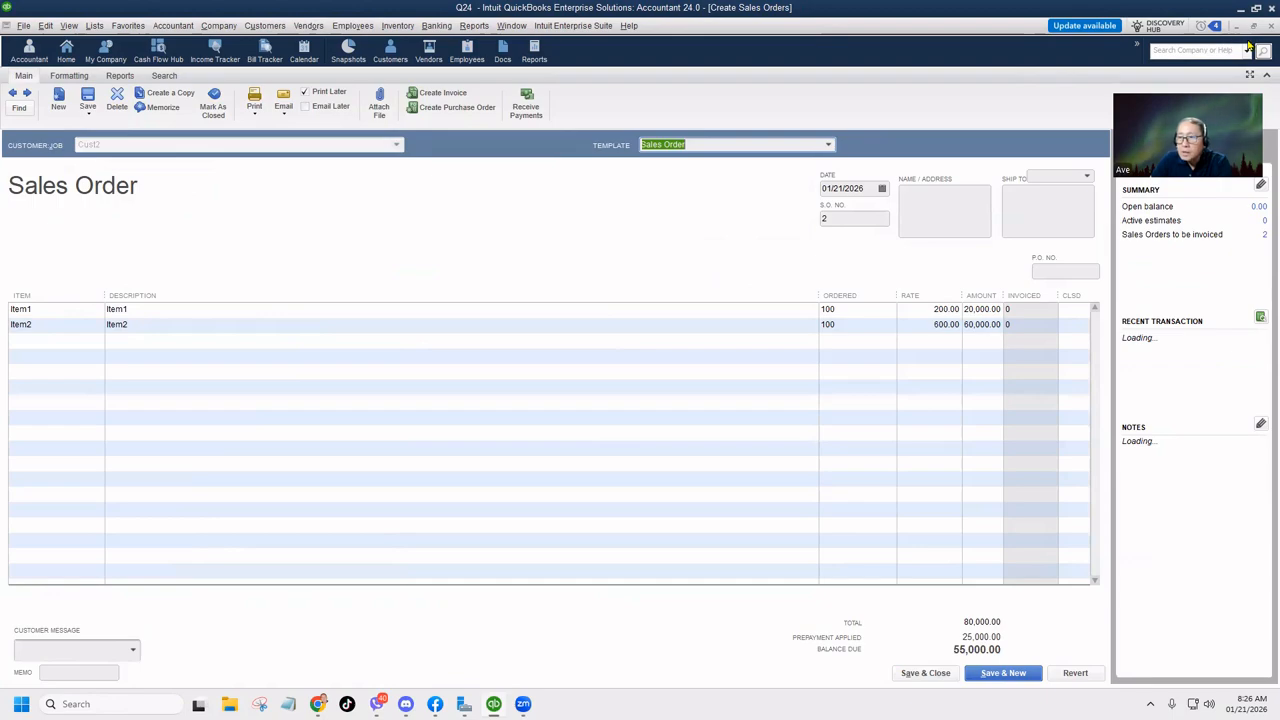
click(1261, 31)
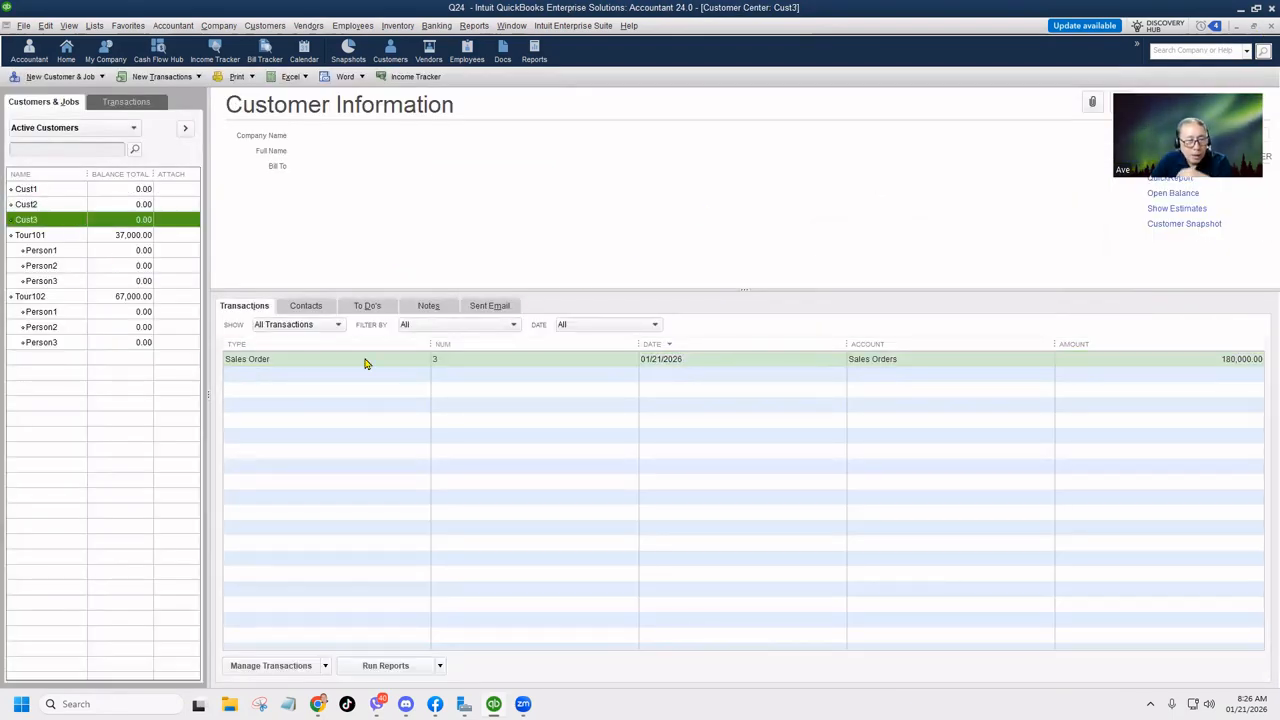
click(58, 206)
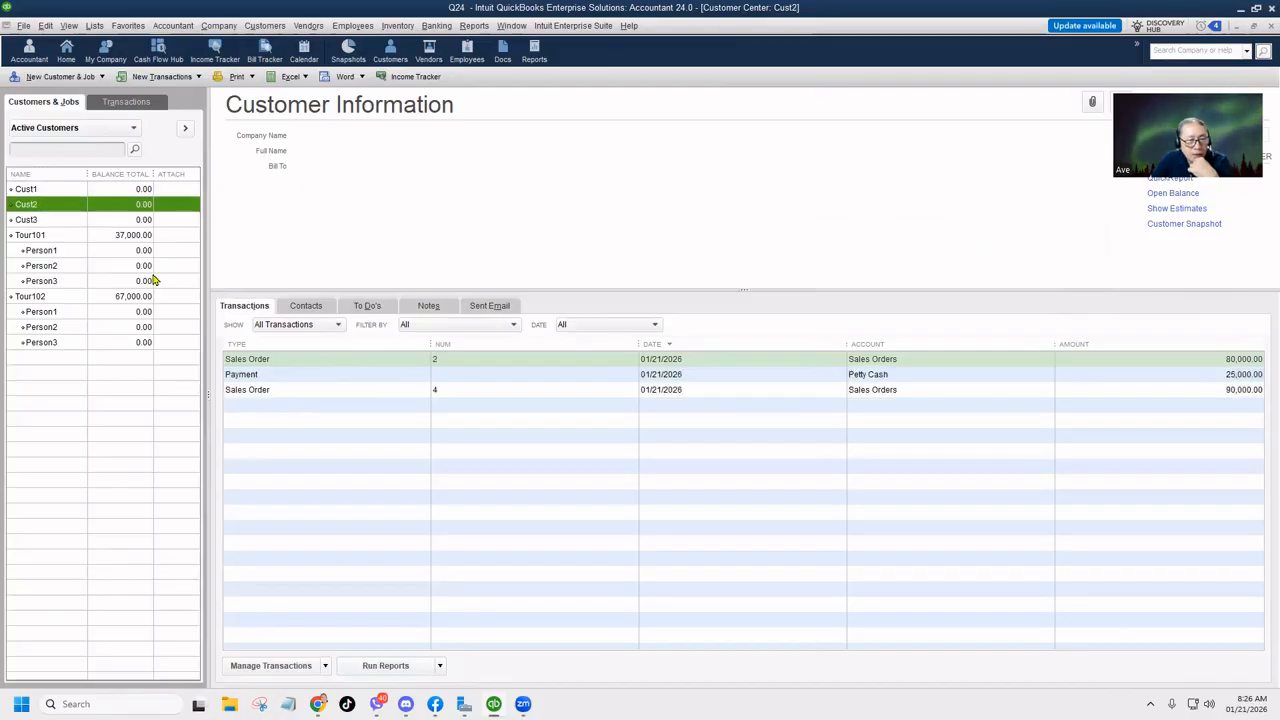
Record a 100,000 customer prepayment against Cust1's sales order 1, deposited to Petty Cash, and save and close both the payment and the order
click(122, 190)
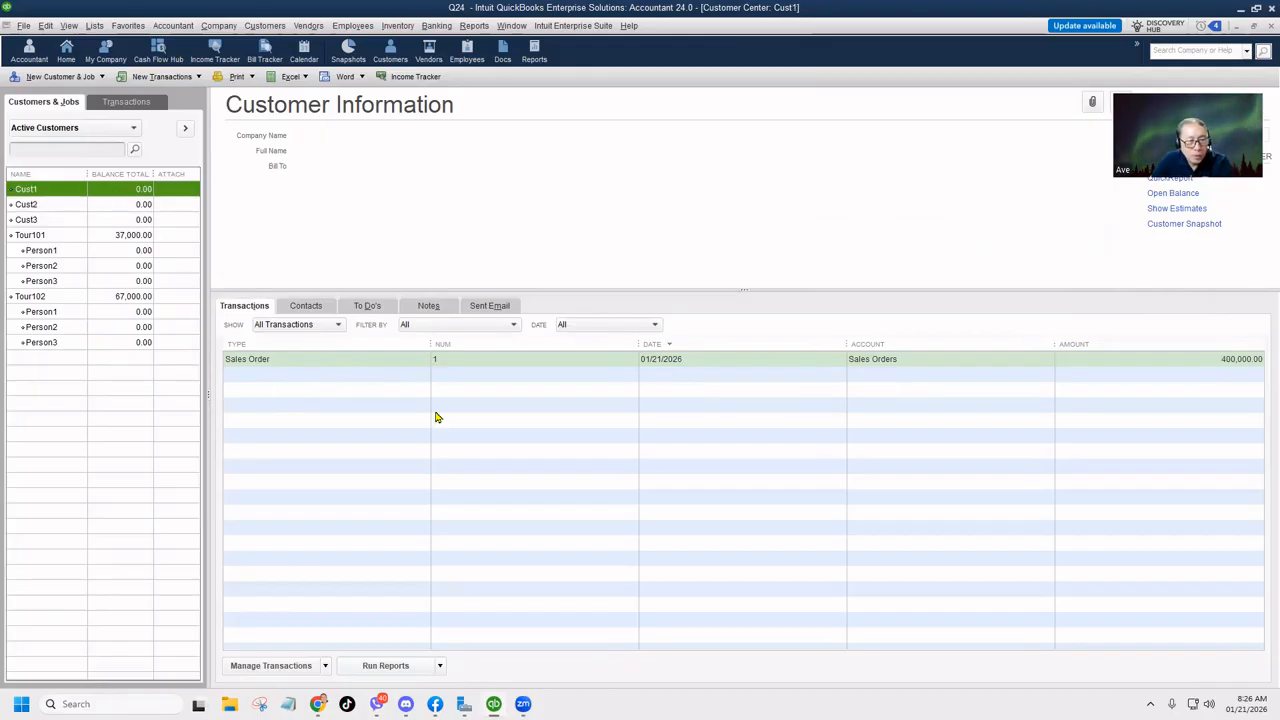
click(382, 362)
double_click(382, 362)
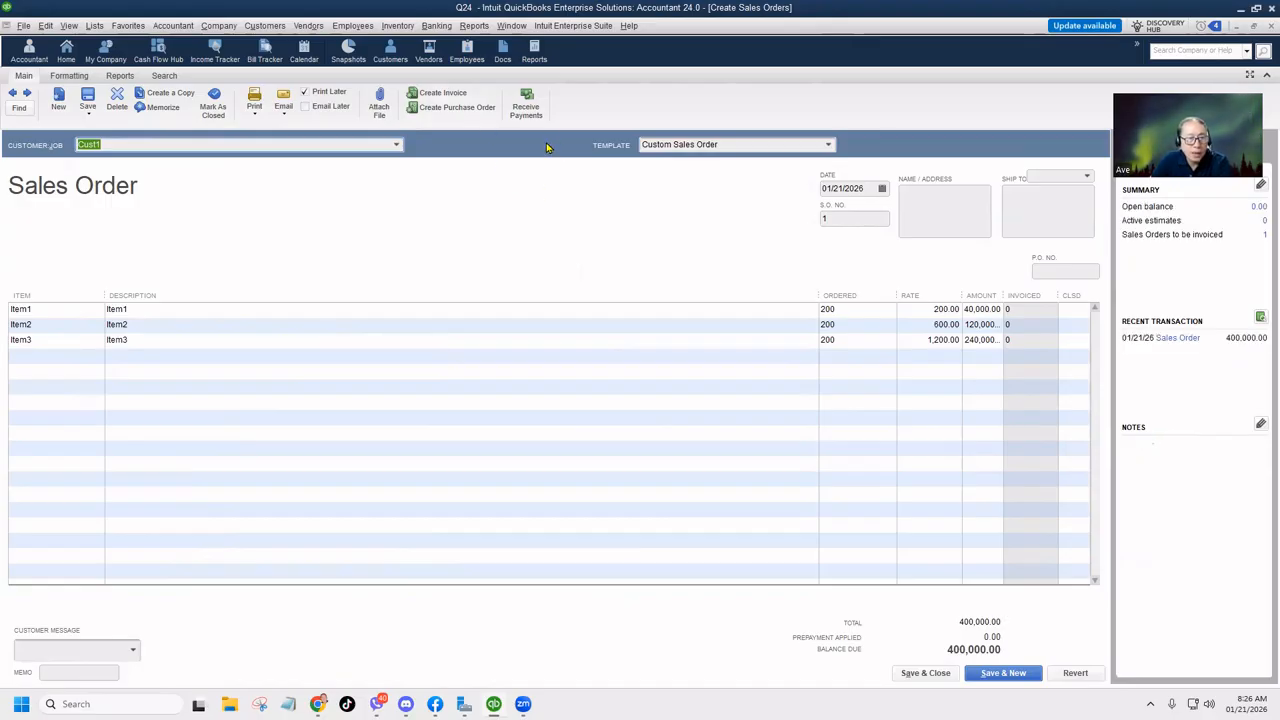
click(526, 105)
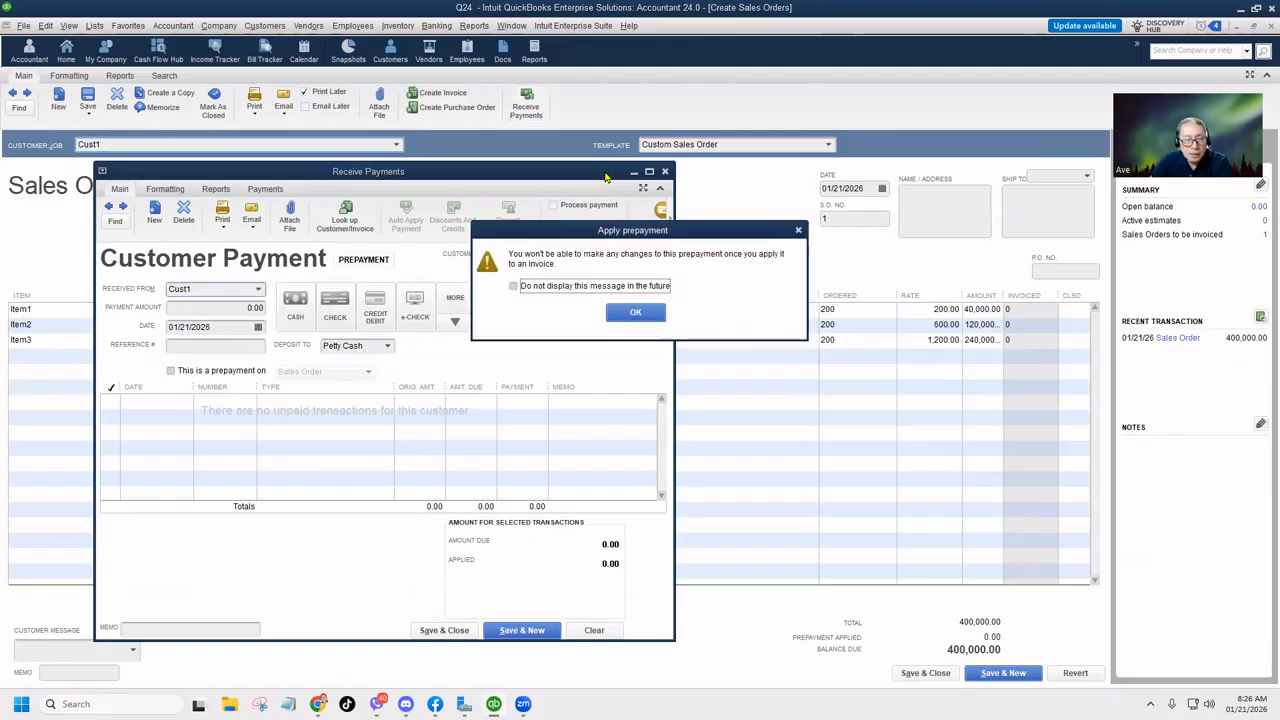
click(638, 313)
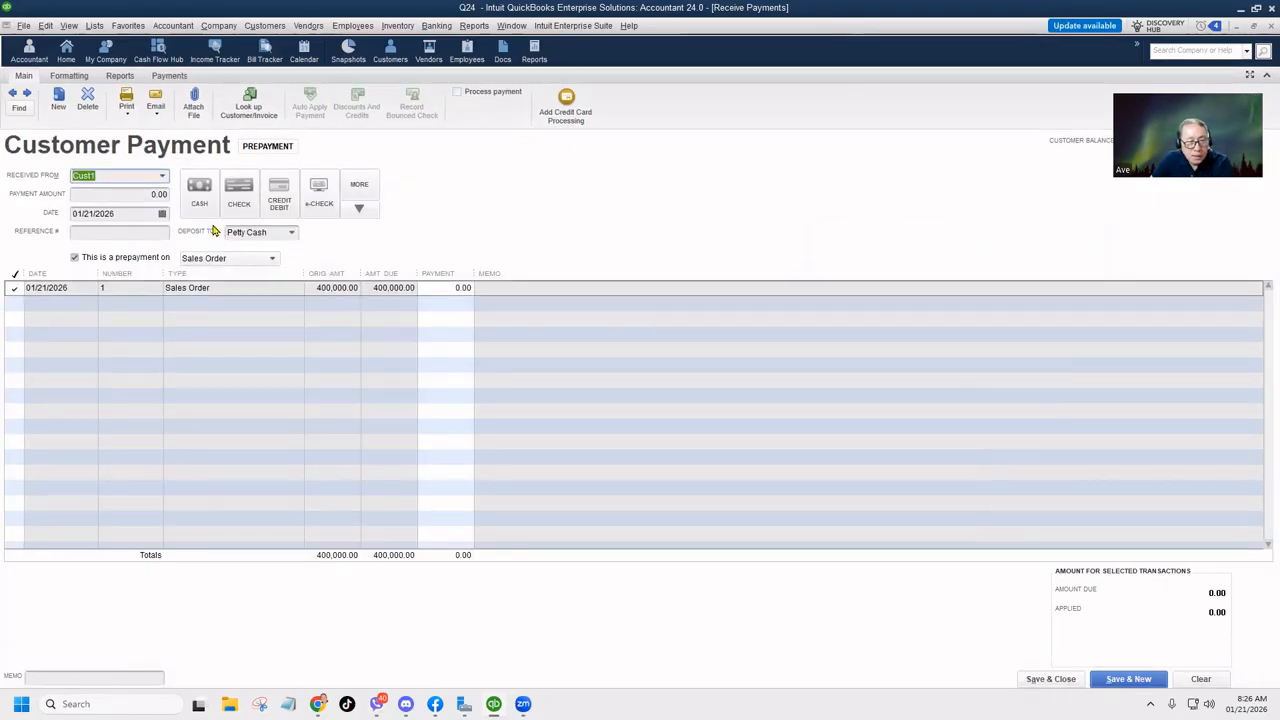
click(140, 194)
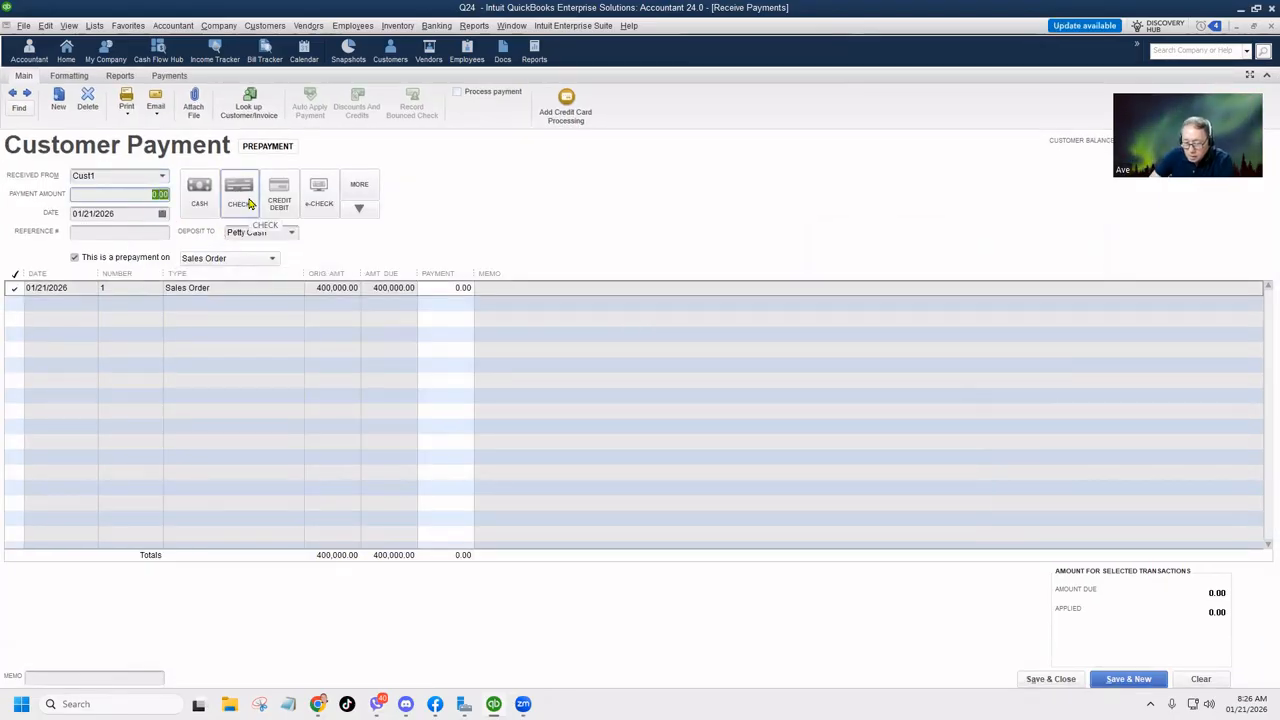
text(100000)
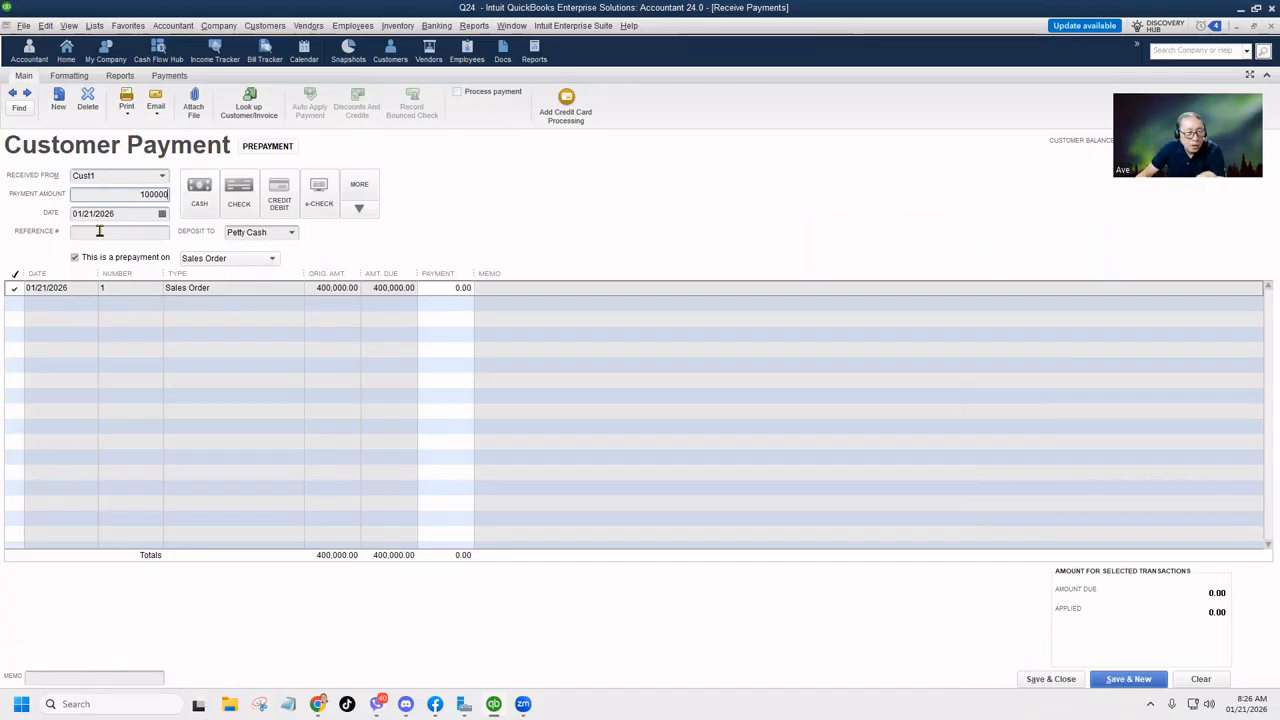
click(1050, 680)
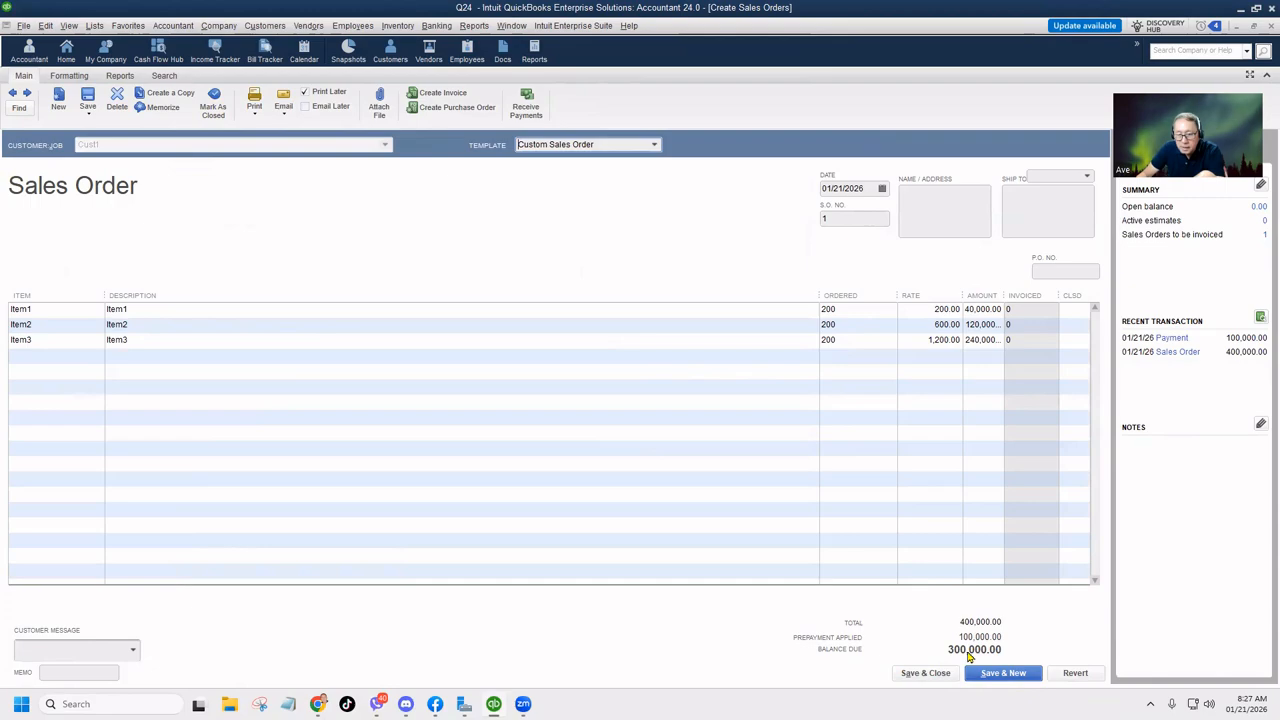
click(925, 673)
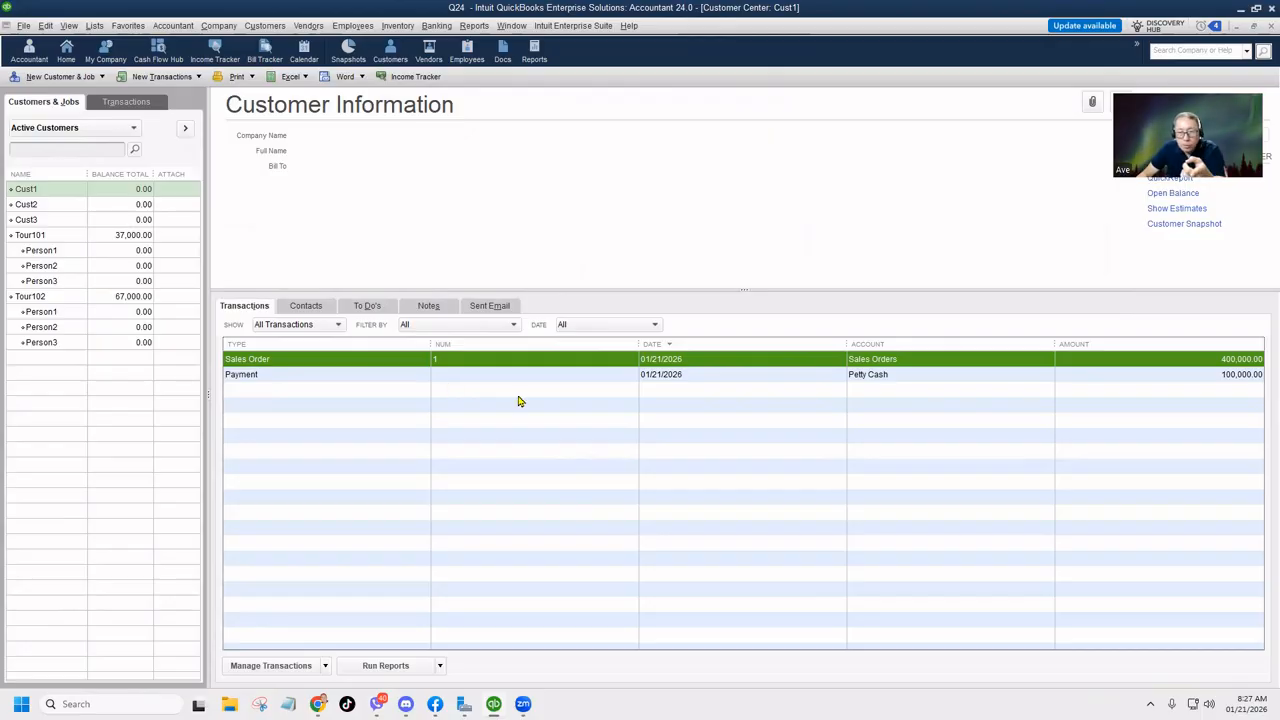
Check the company-wide payment preferences for the customer prepayment option and its liability account, Customer Deposit, and close the preferences
click(45, 25)
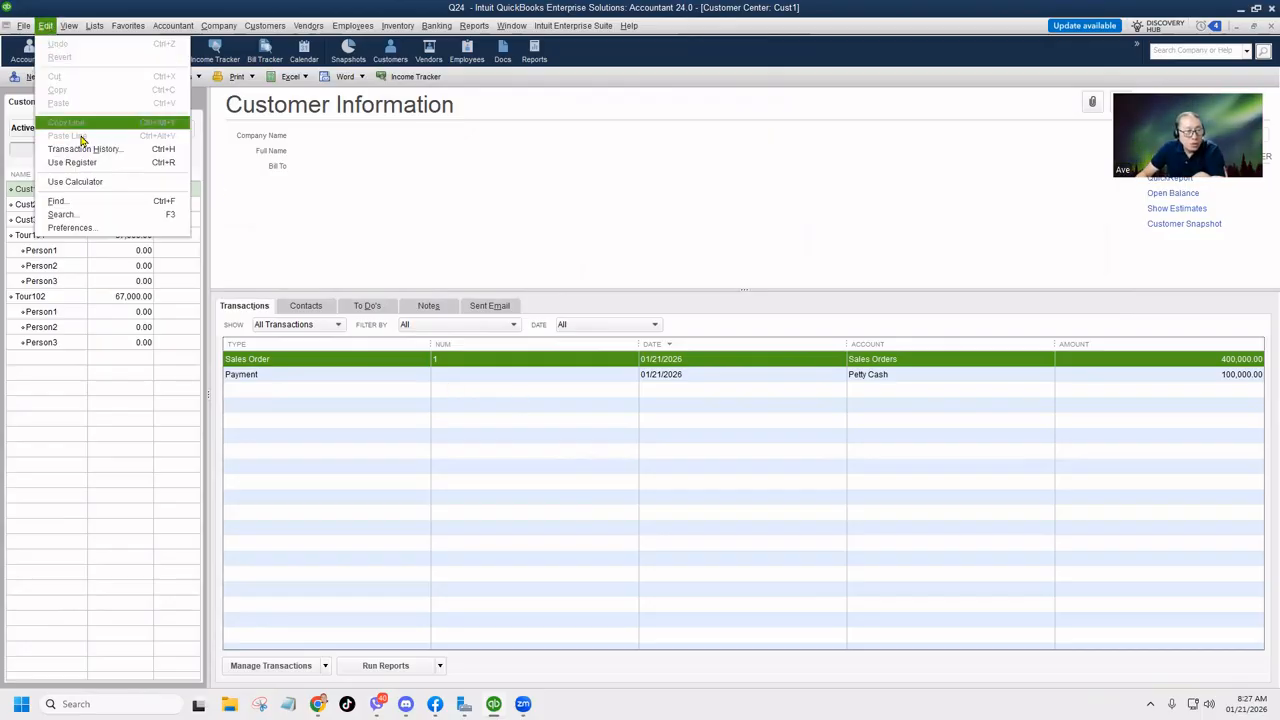
click(71, 228)
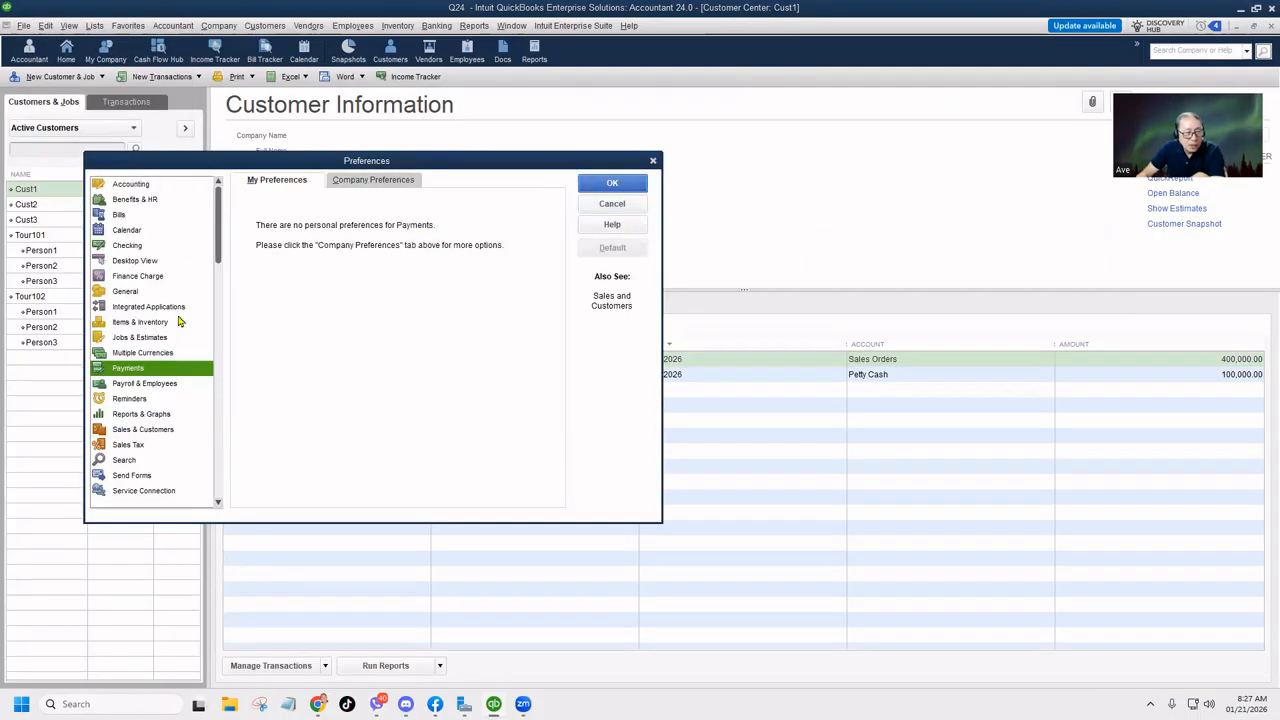
click(385, 181)
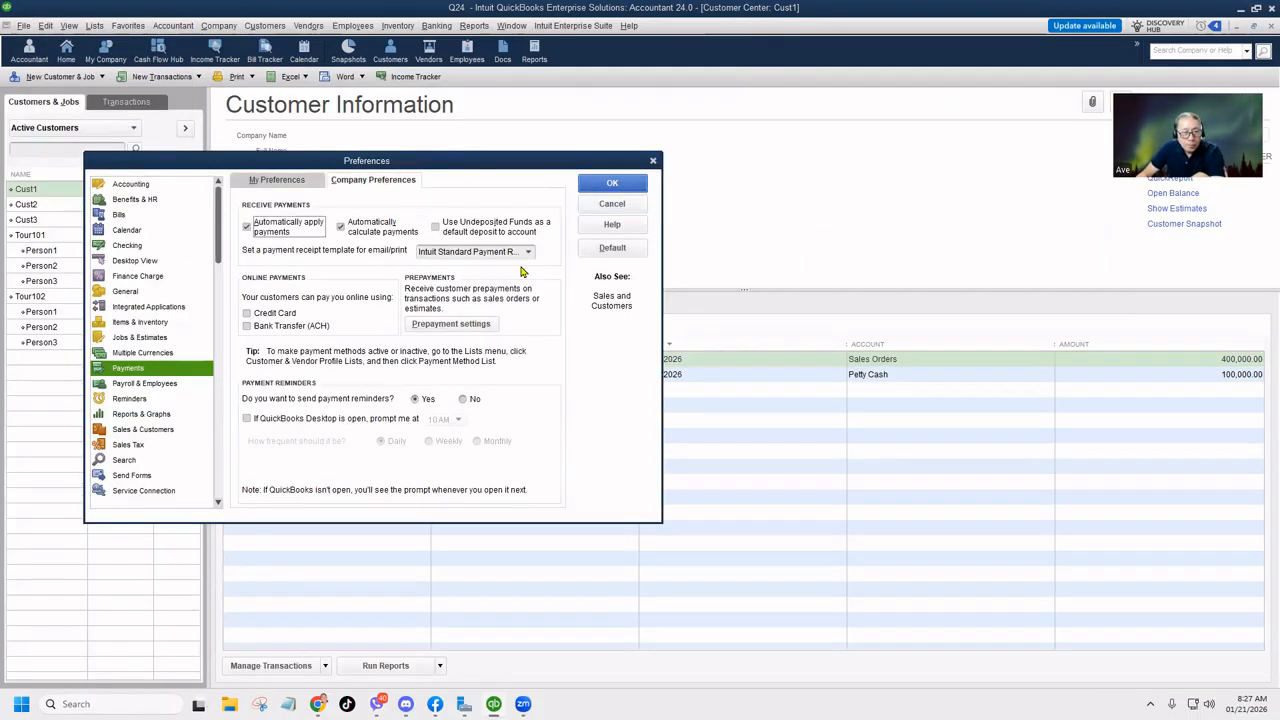
click(451, 325)
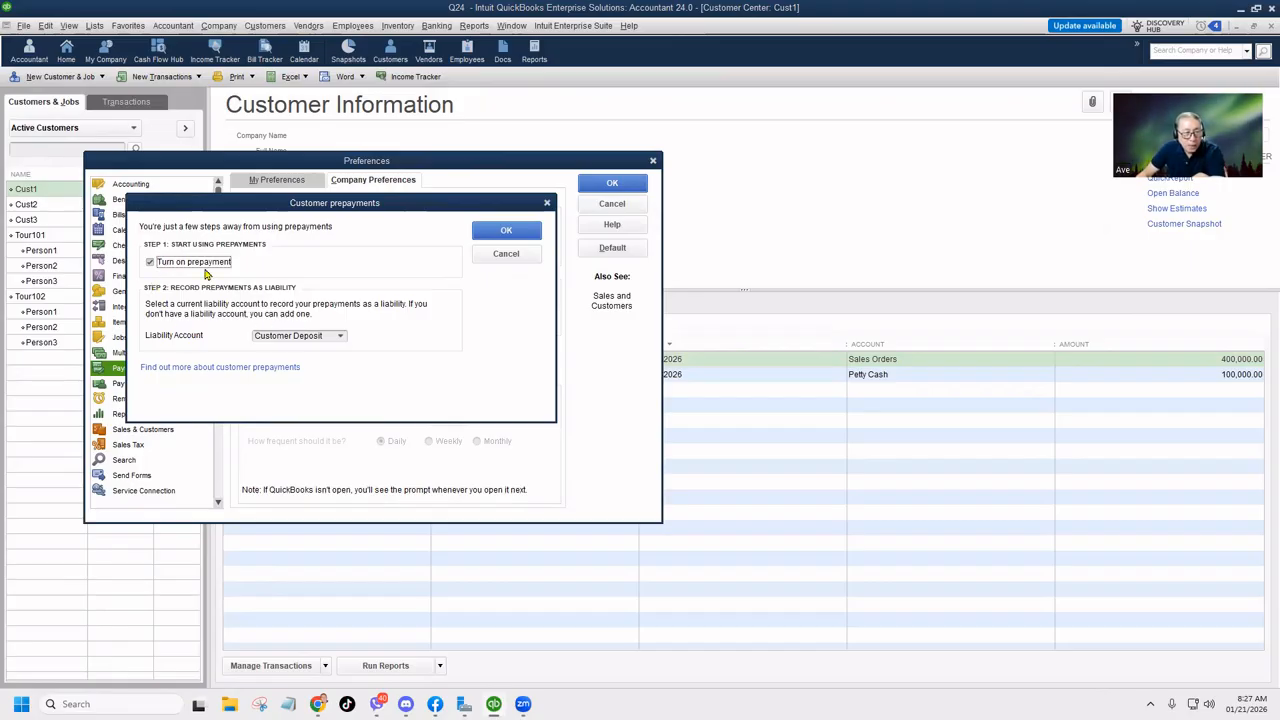
click(341, 336)
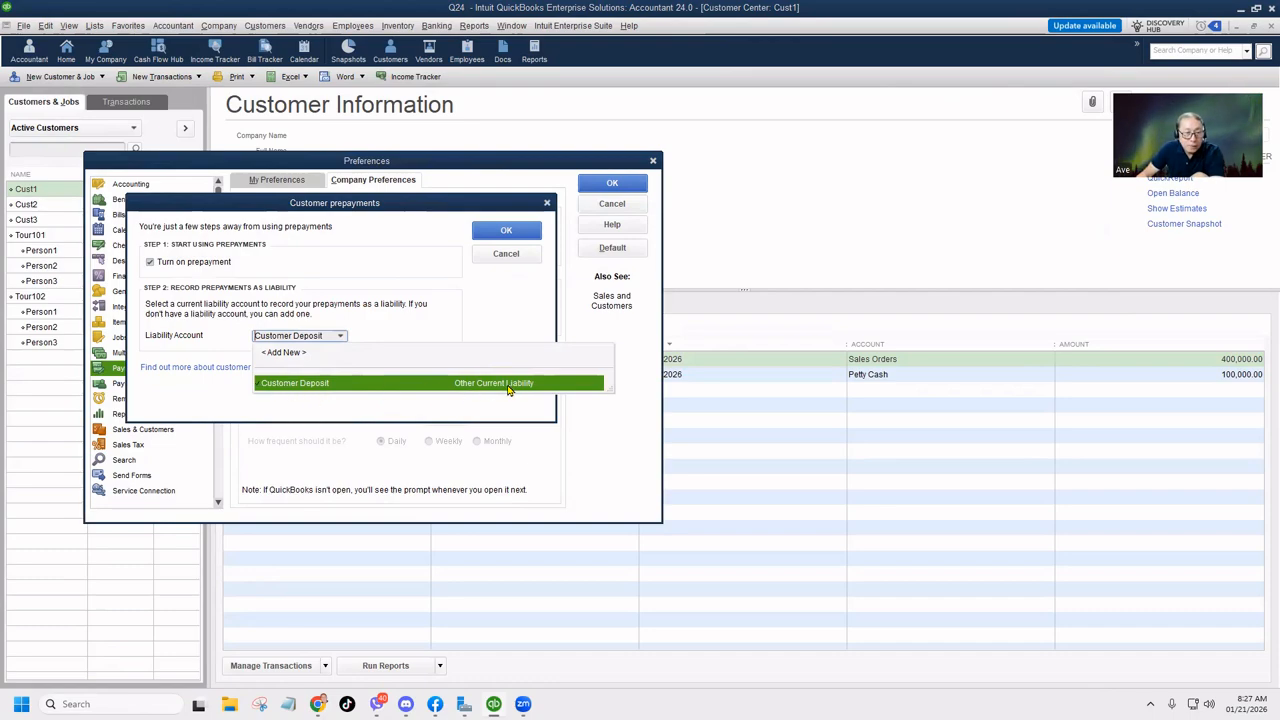
click(508, 236)
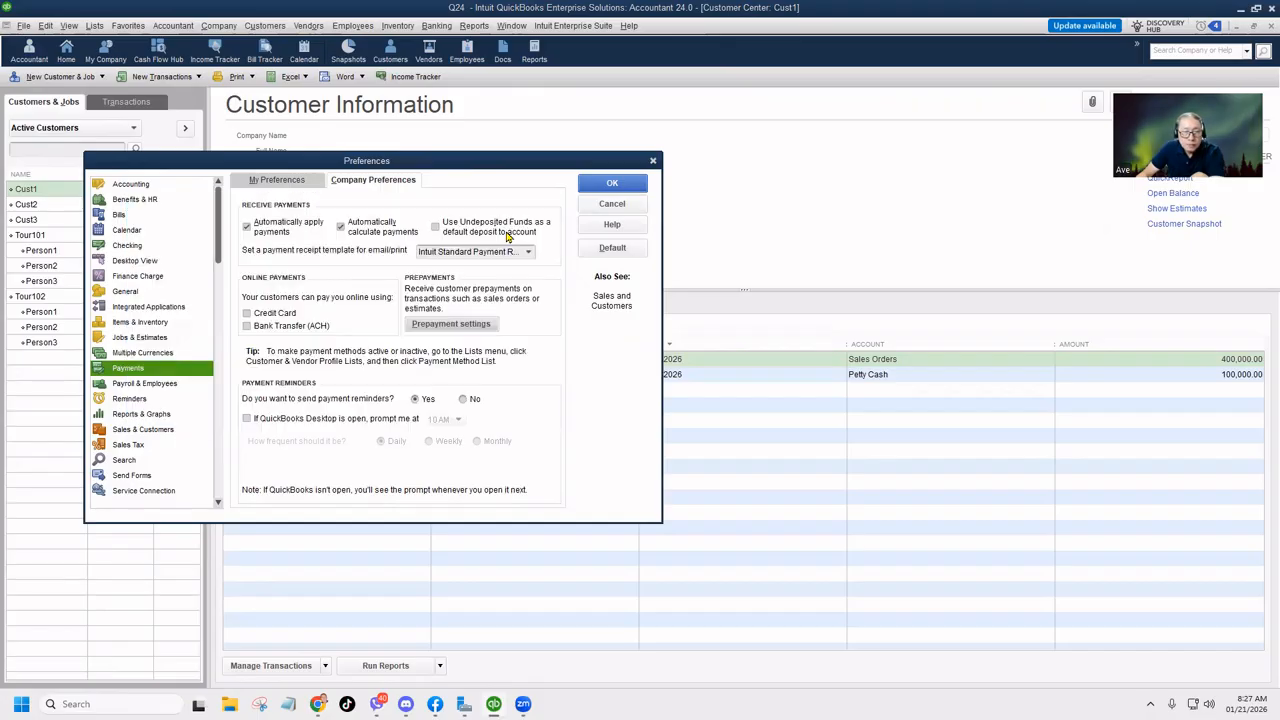
click(608, 184)
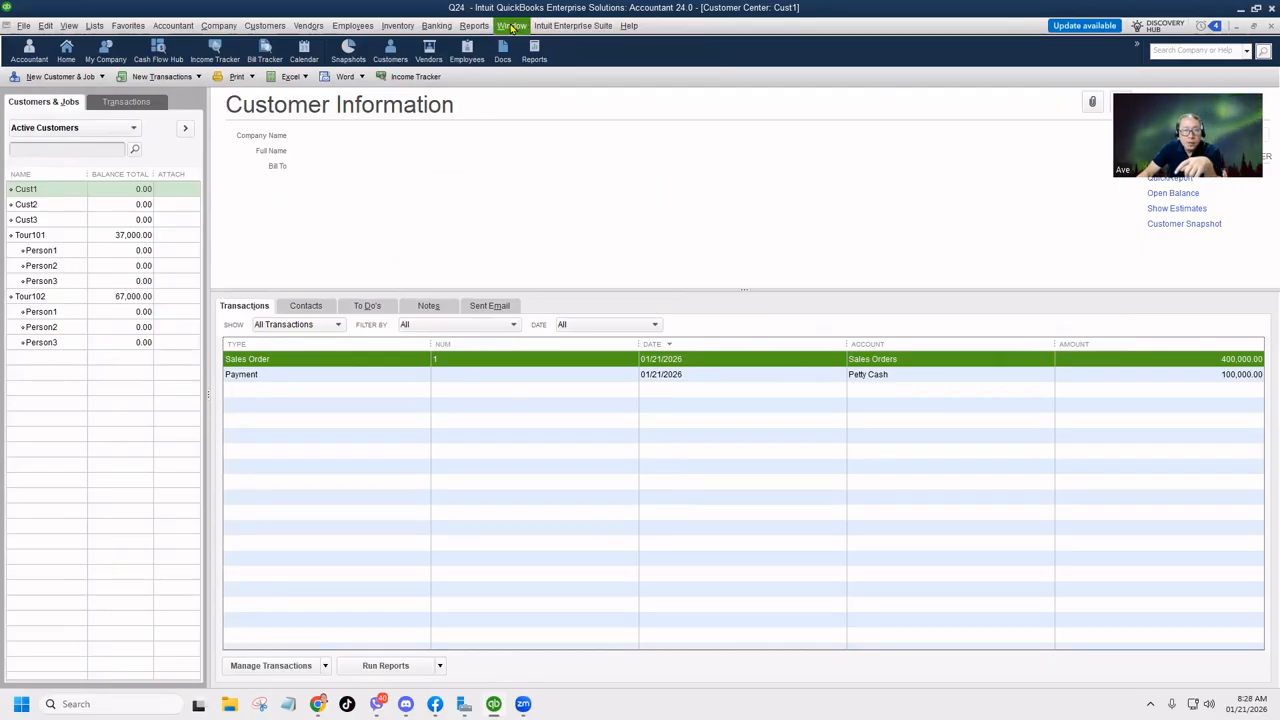
Run the Open Sales Orders by Customer report and the Open Sales Orders by Item report
click(478, 26)
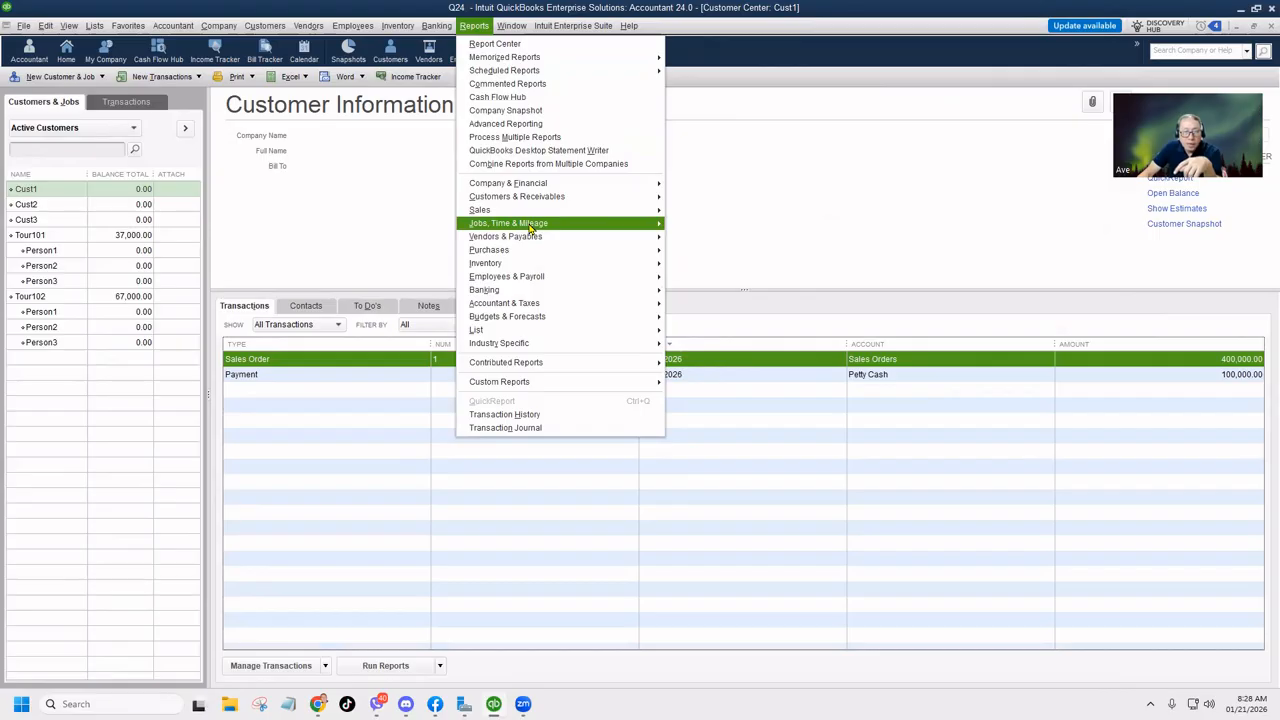
mouse_move(531, 221)
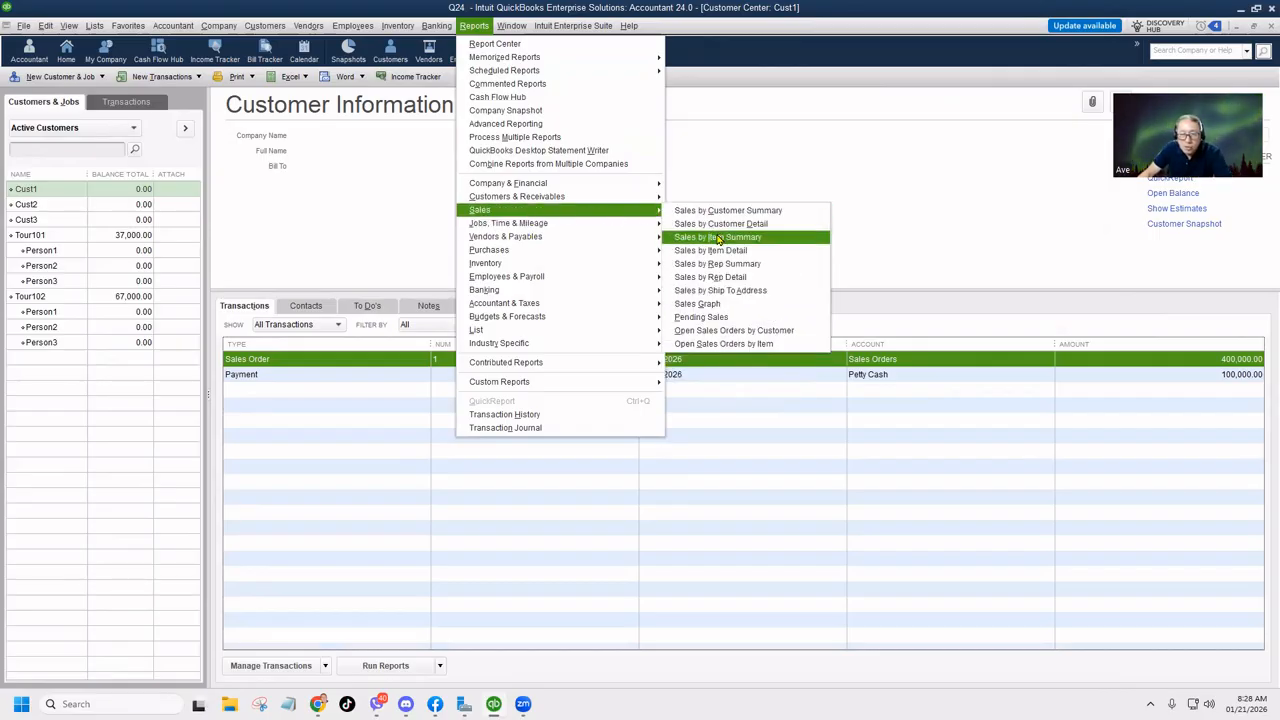
click(732, 334)
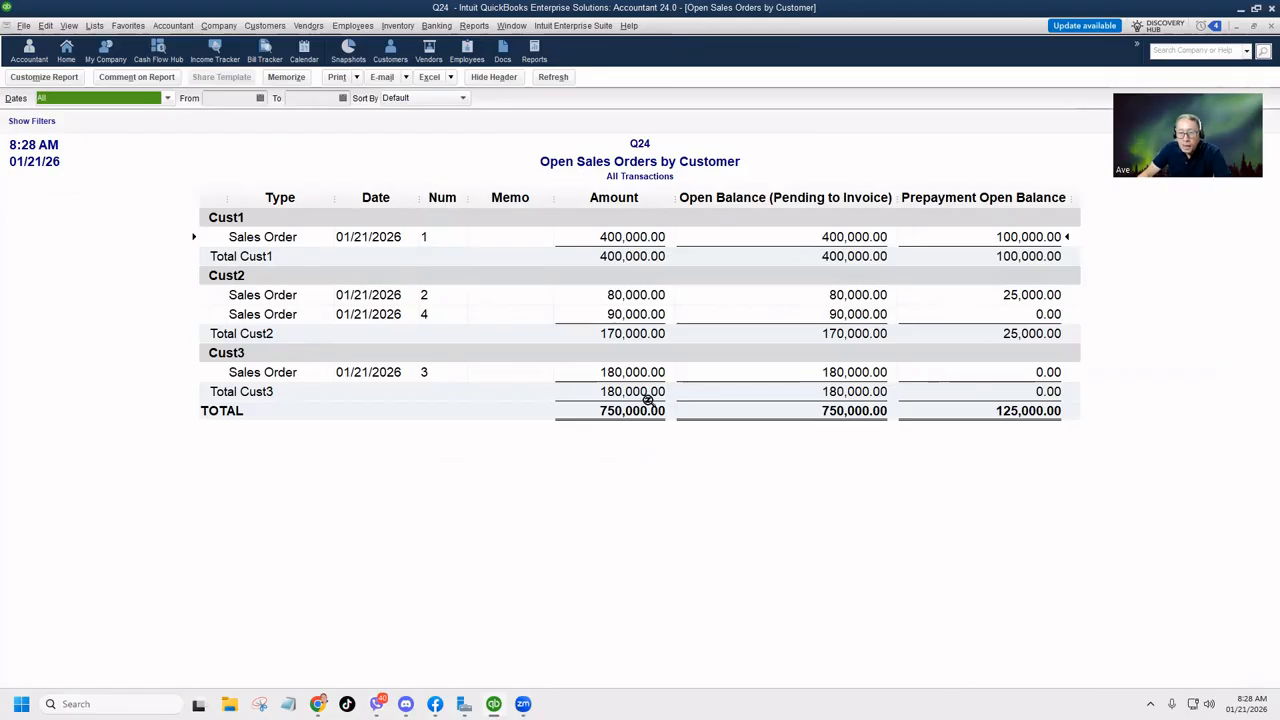
click(474, 26)
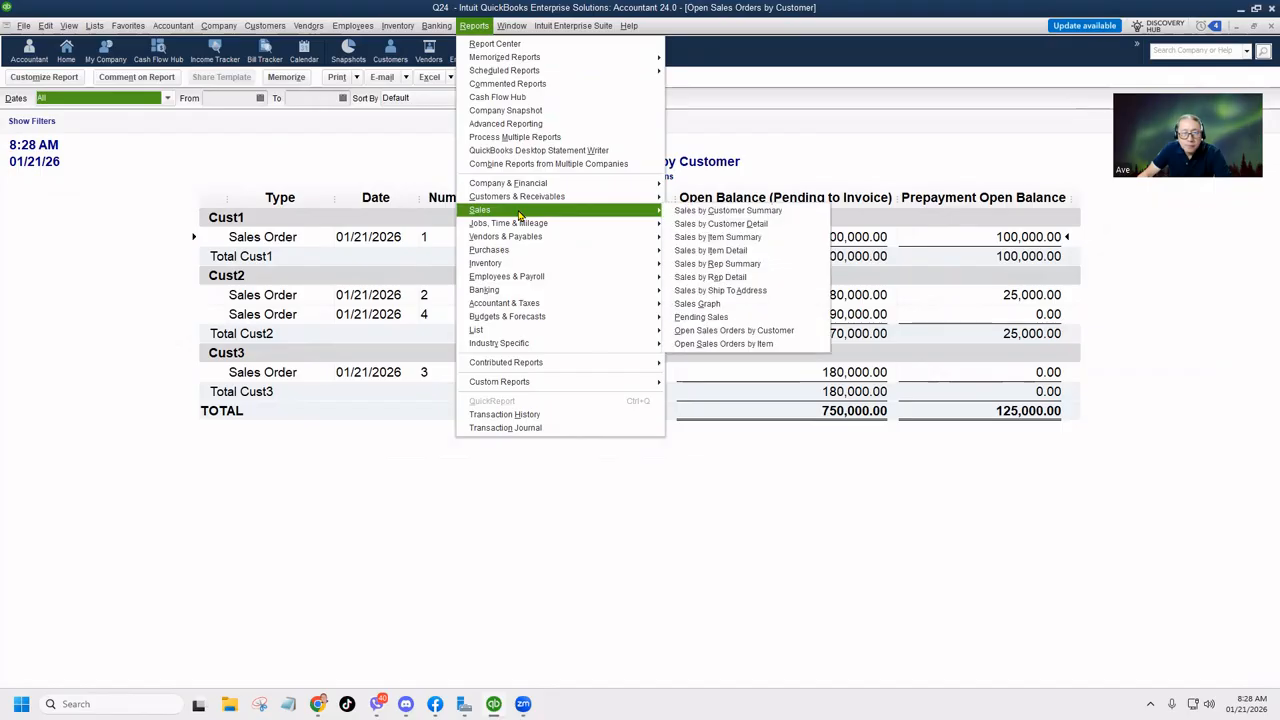
click(747, 346)
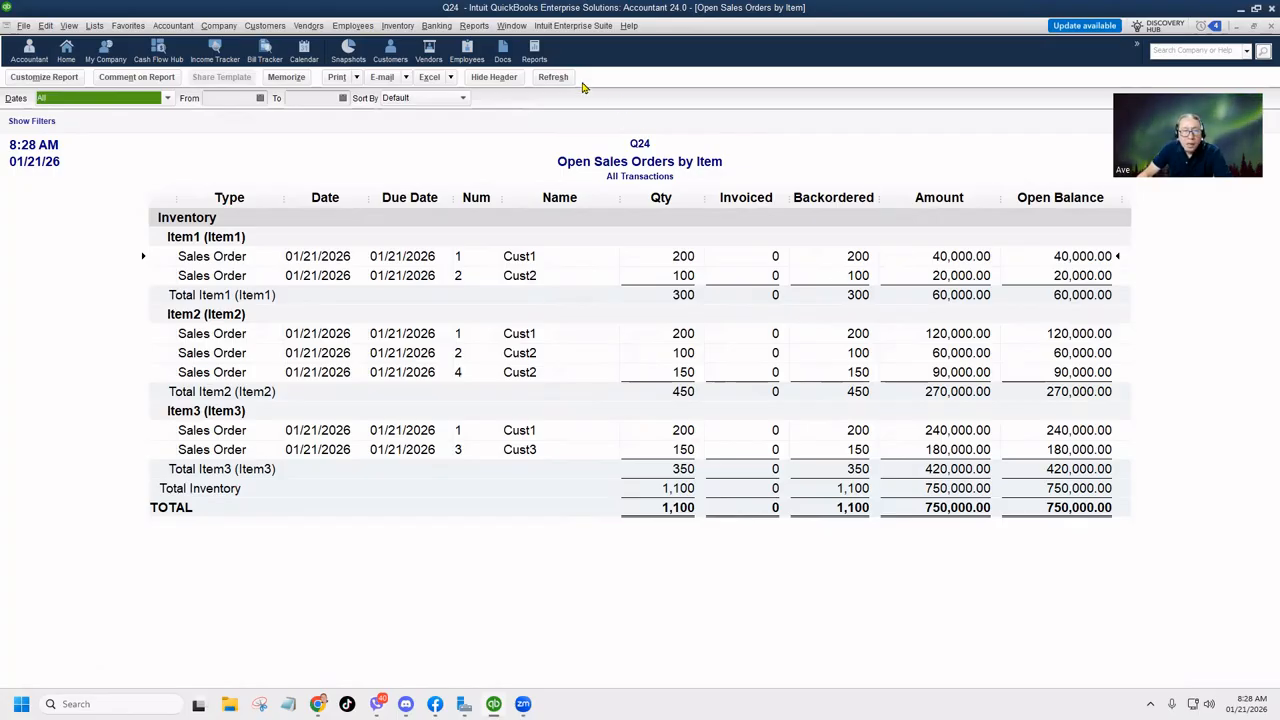
Run the Deposit Detail banking report, review the customer payments down to its last entry, and close the report
click(510, 27)
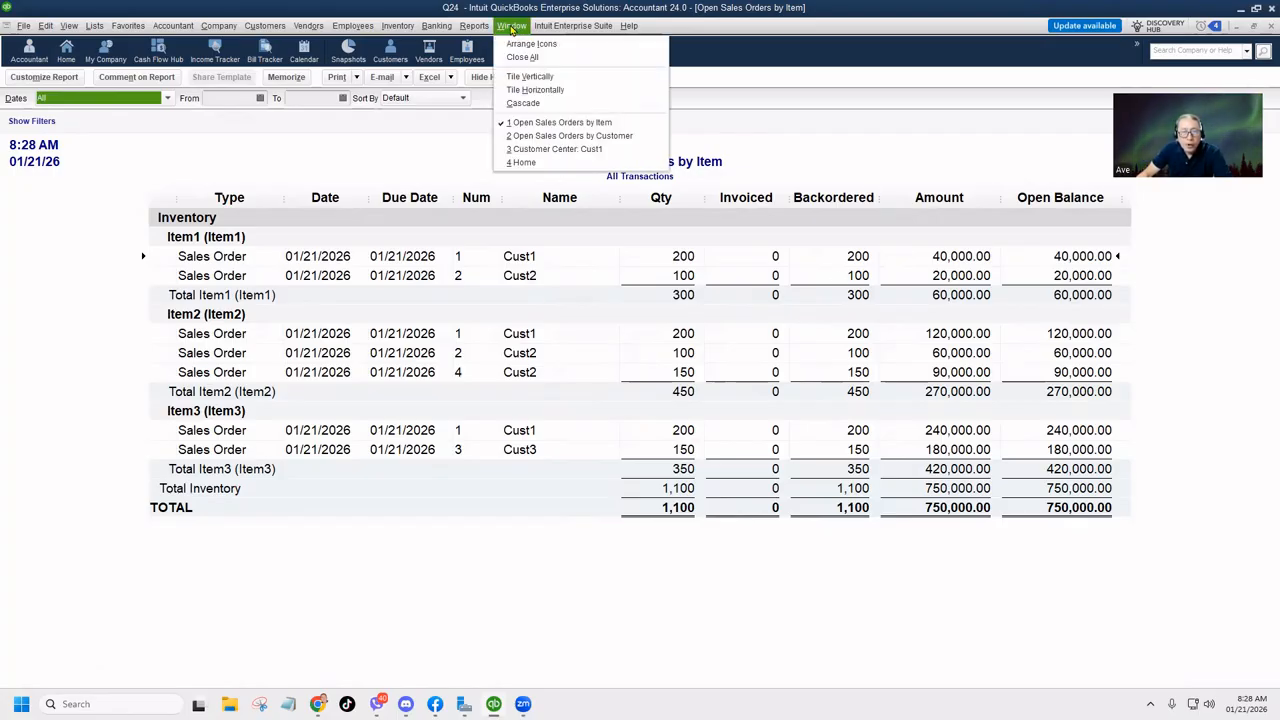
mouse_move(474, 26)
mouse_move(516, 212)
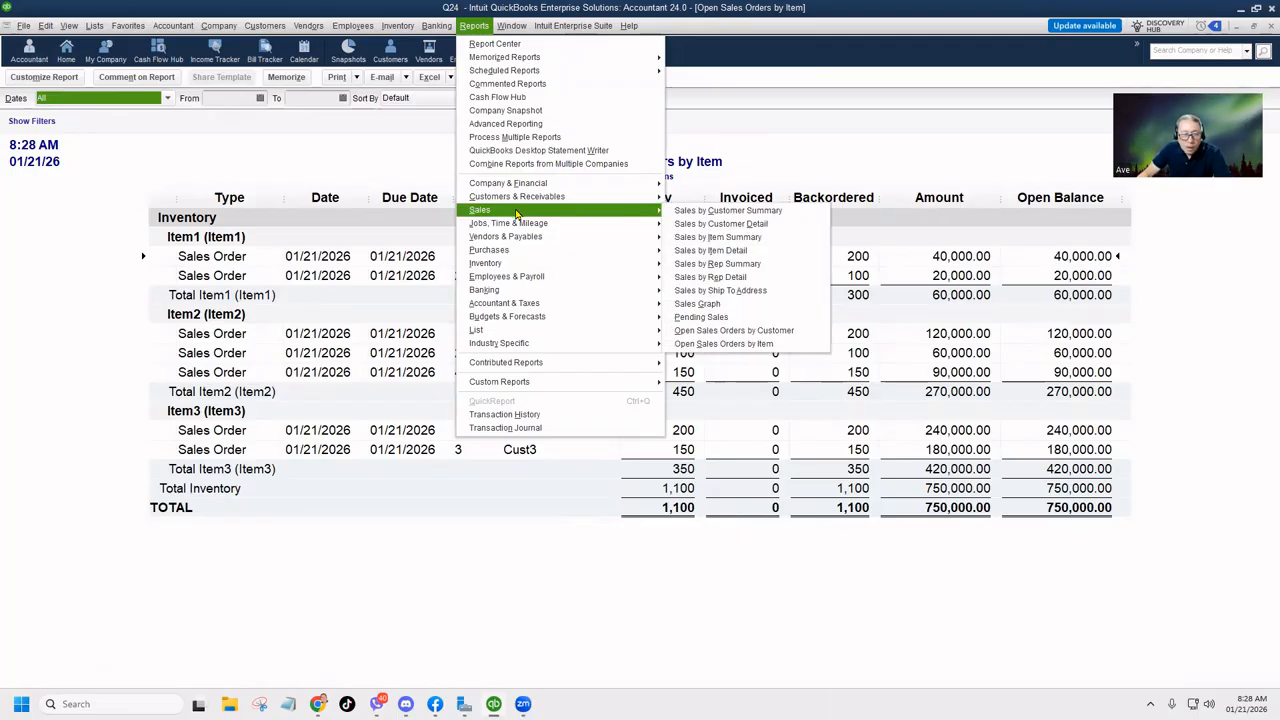
mouse_move(510, 252)
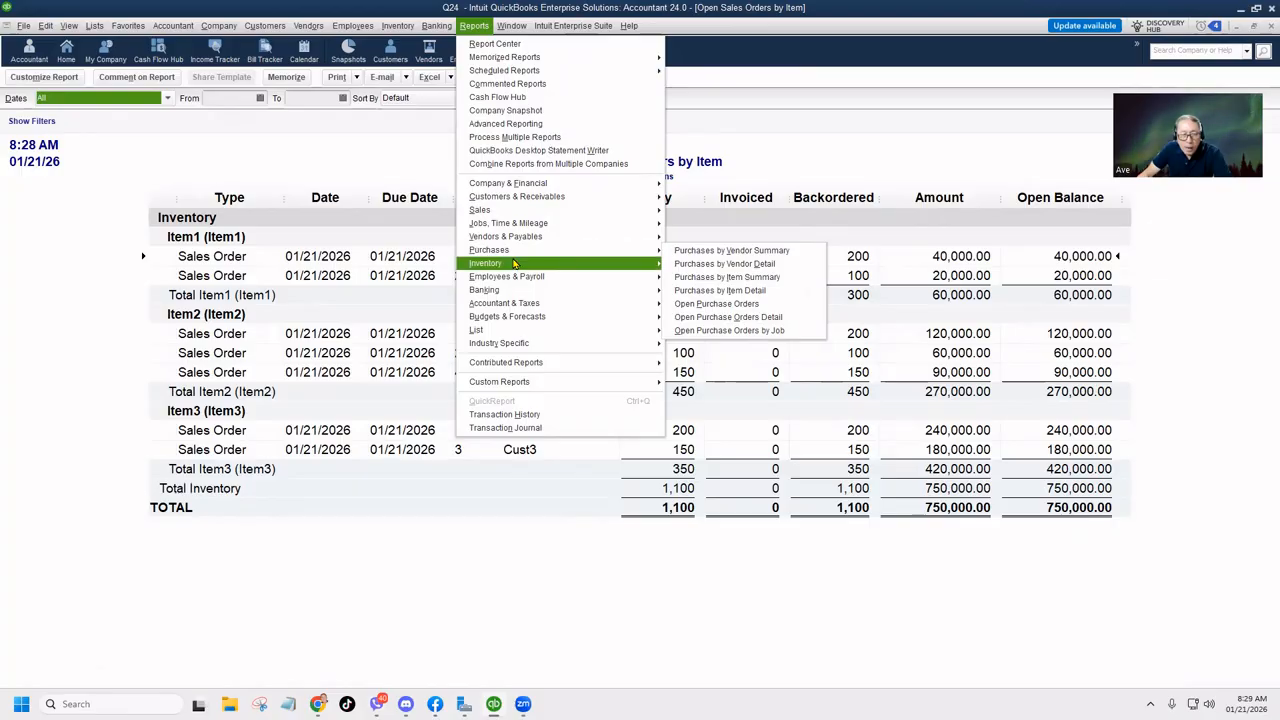
mouse_move(521, 336)
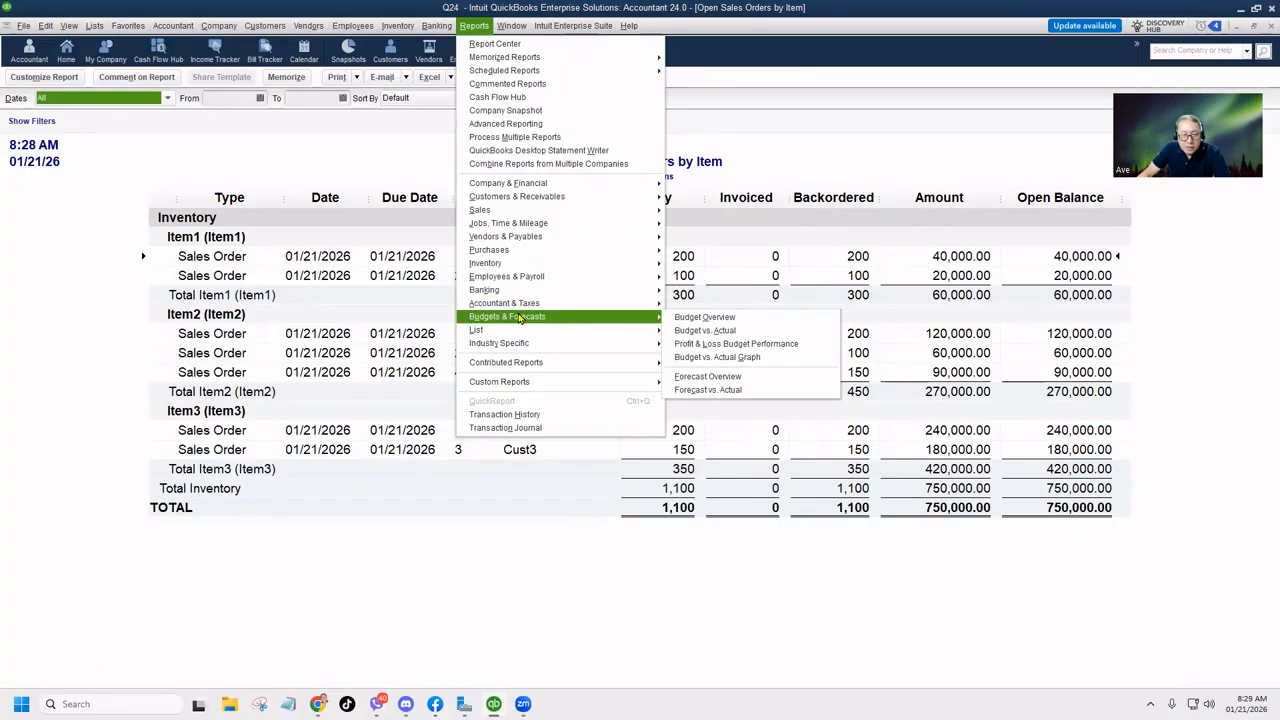
mouse_move(517, 292)
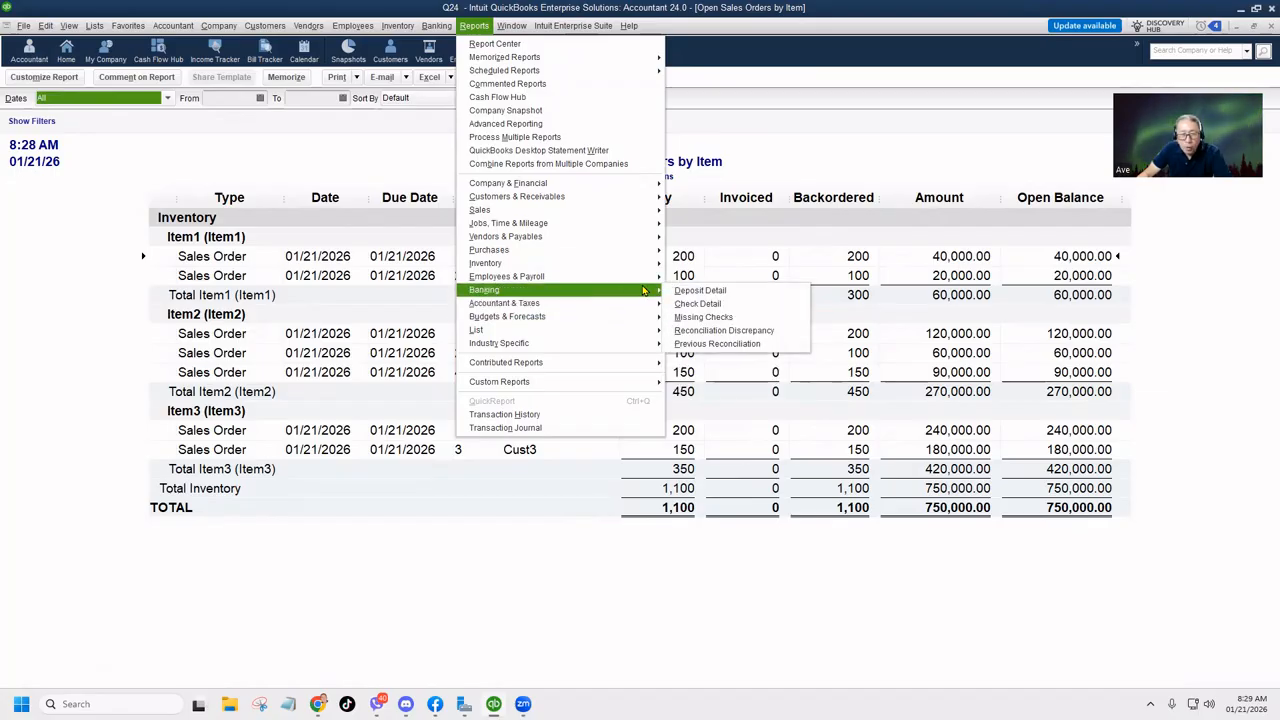
click(688, 293)
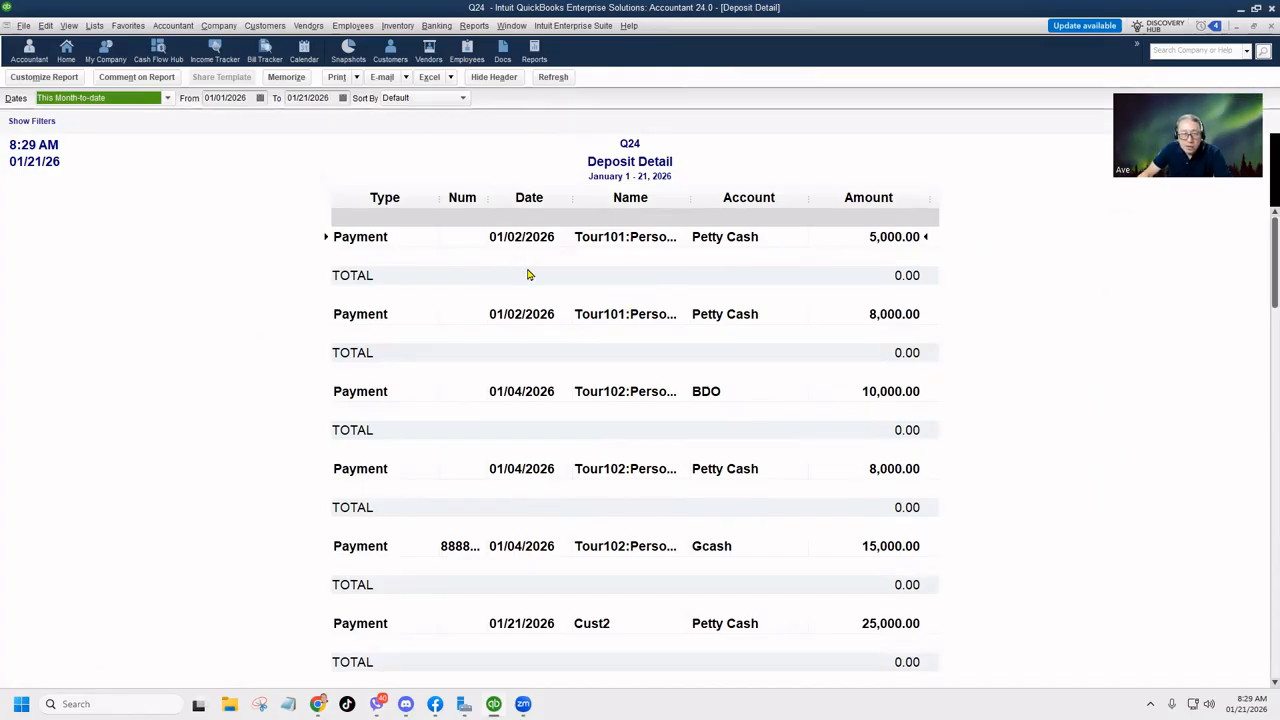
scroll(530, 280, down, 2)
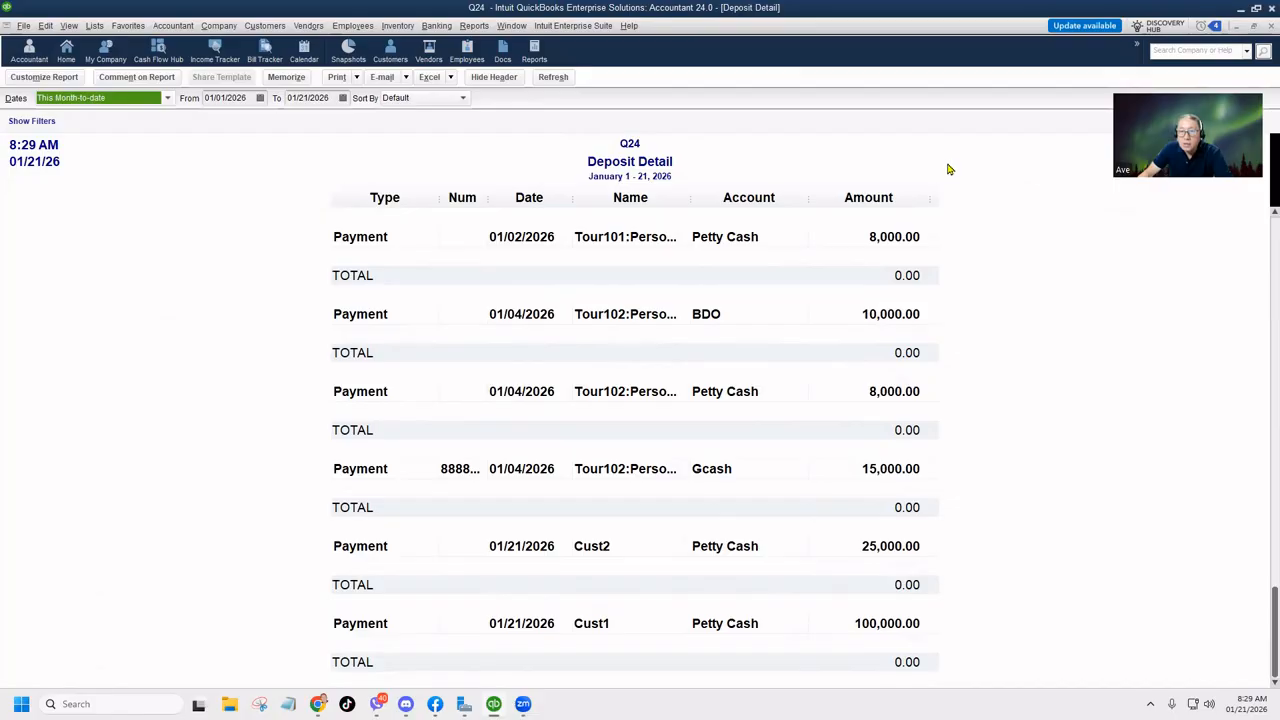
click(1266, 27)
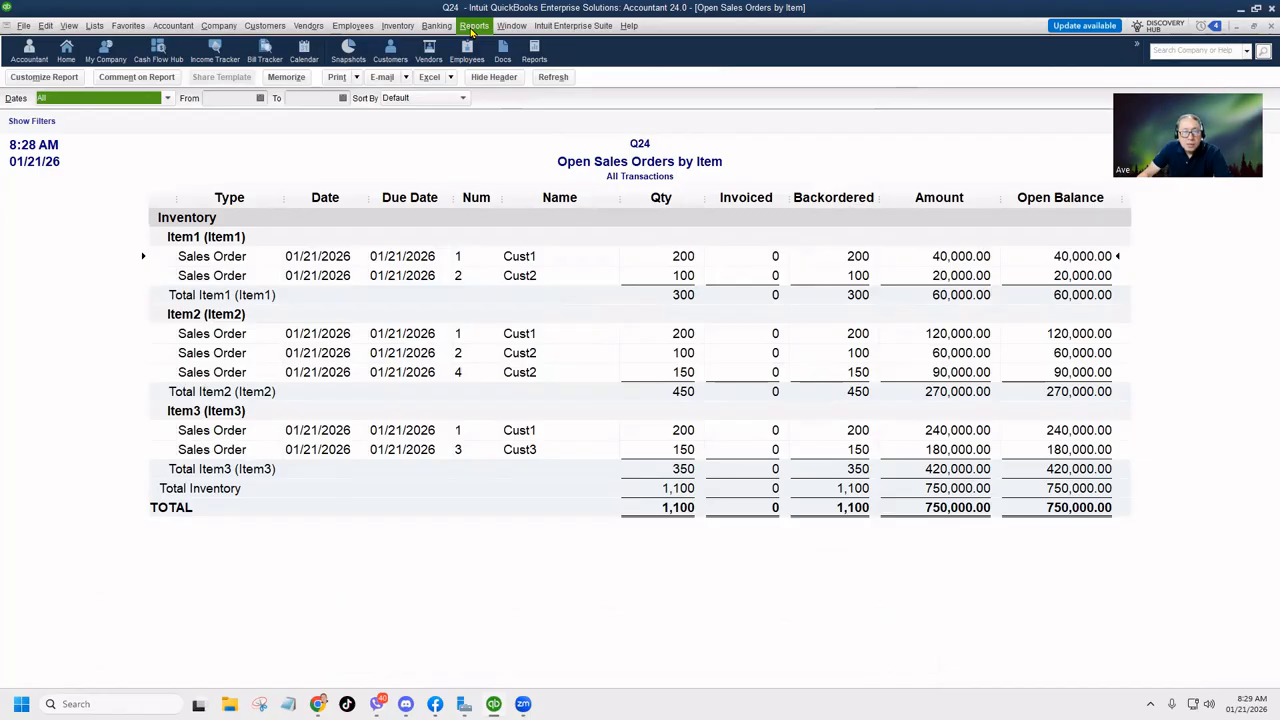
Run the standard Balance Sheet report and review it from the assets down to the liabilities and equity
click(472, 30)
mouse_move(530, 184)
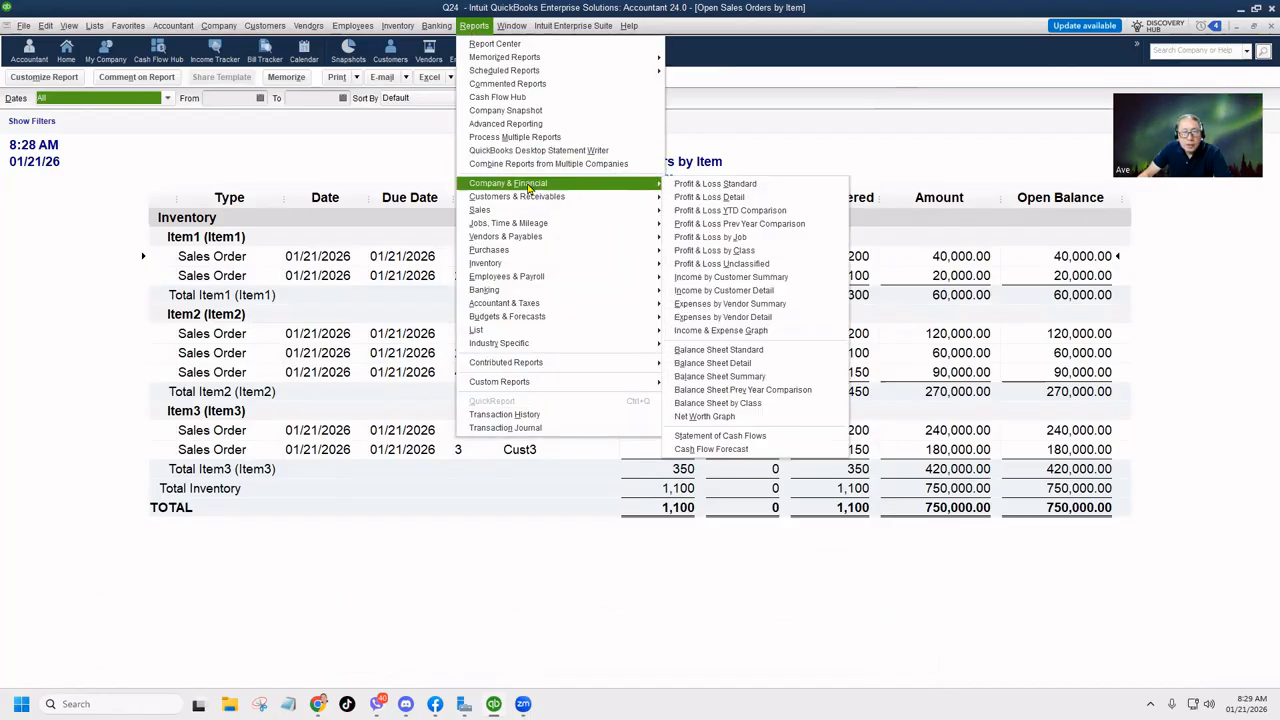
click(746, 351)
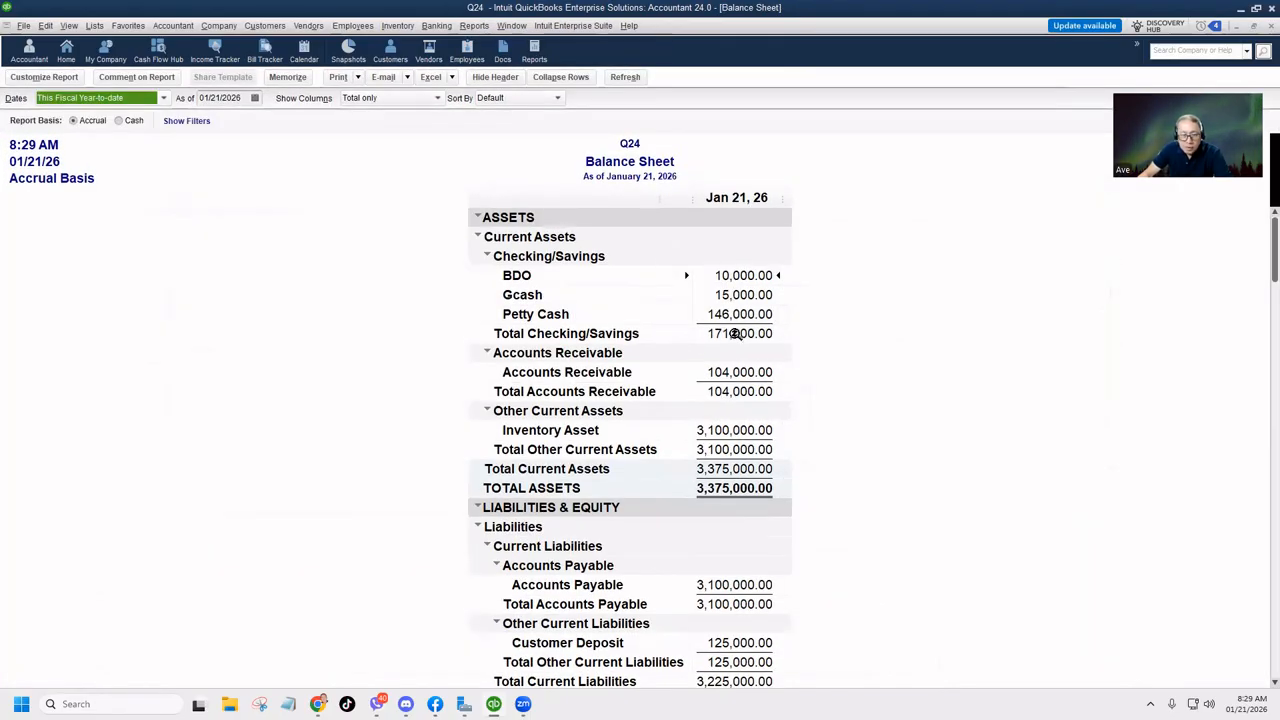
scroll(586, 632, down, 2)
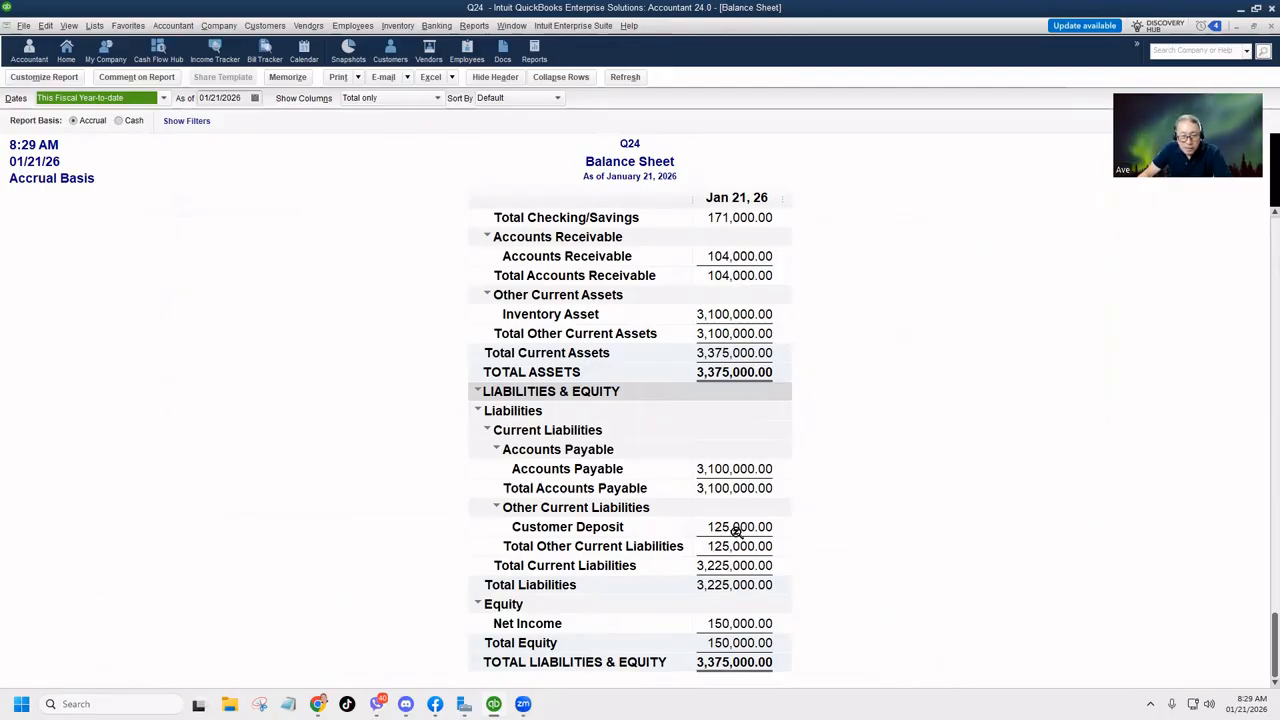
Drill into the Customer Deposit balance to examine its underlying transactions, close that detail report and return to the start of the Balance Sheet
double_click(735, 530)
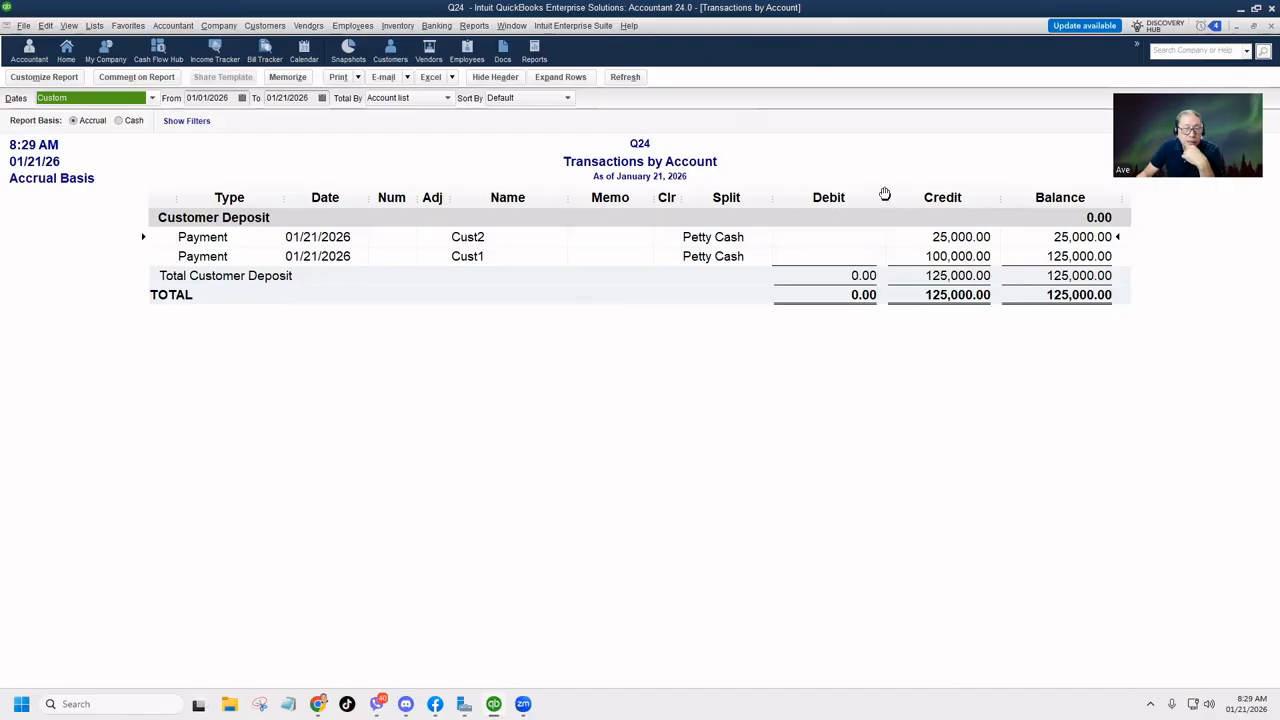
click(1268, 26)
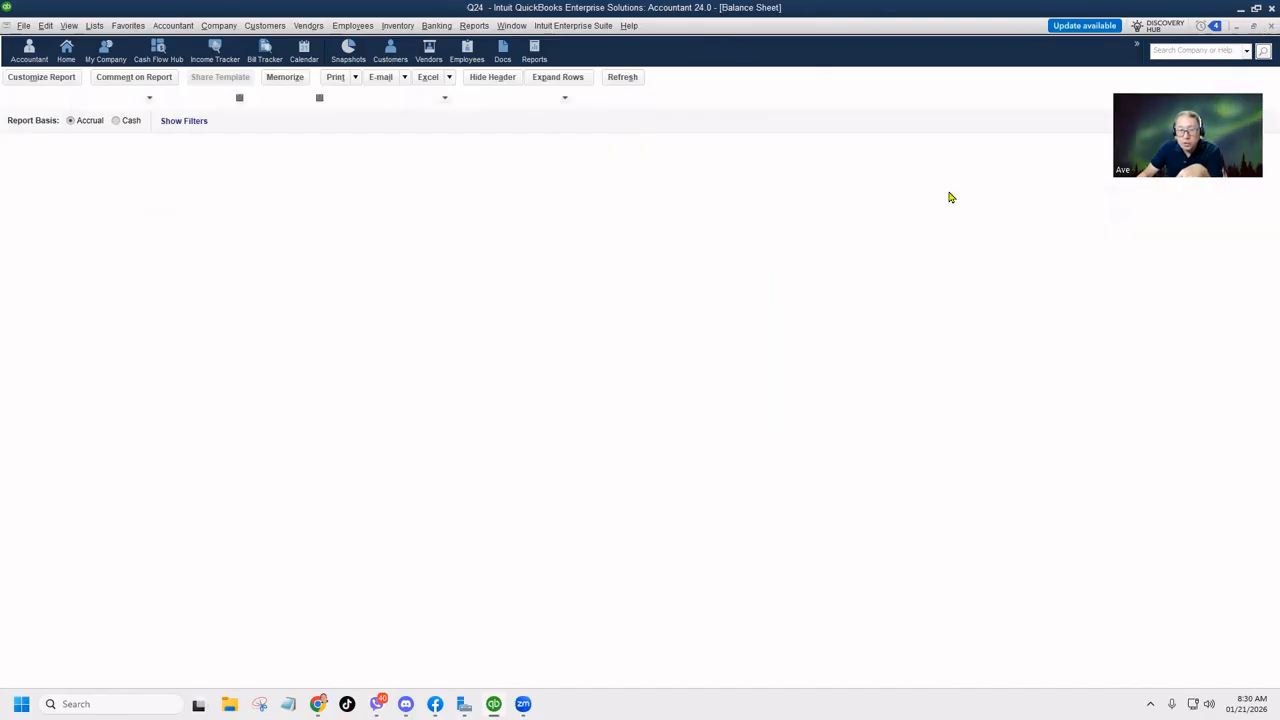
scroll(726, 344, up, 2)
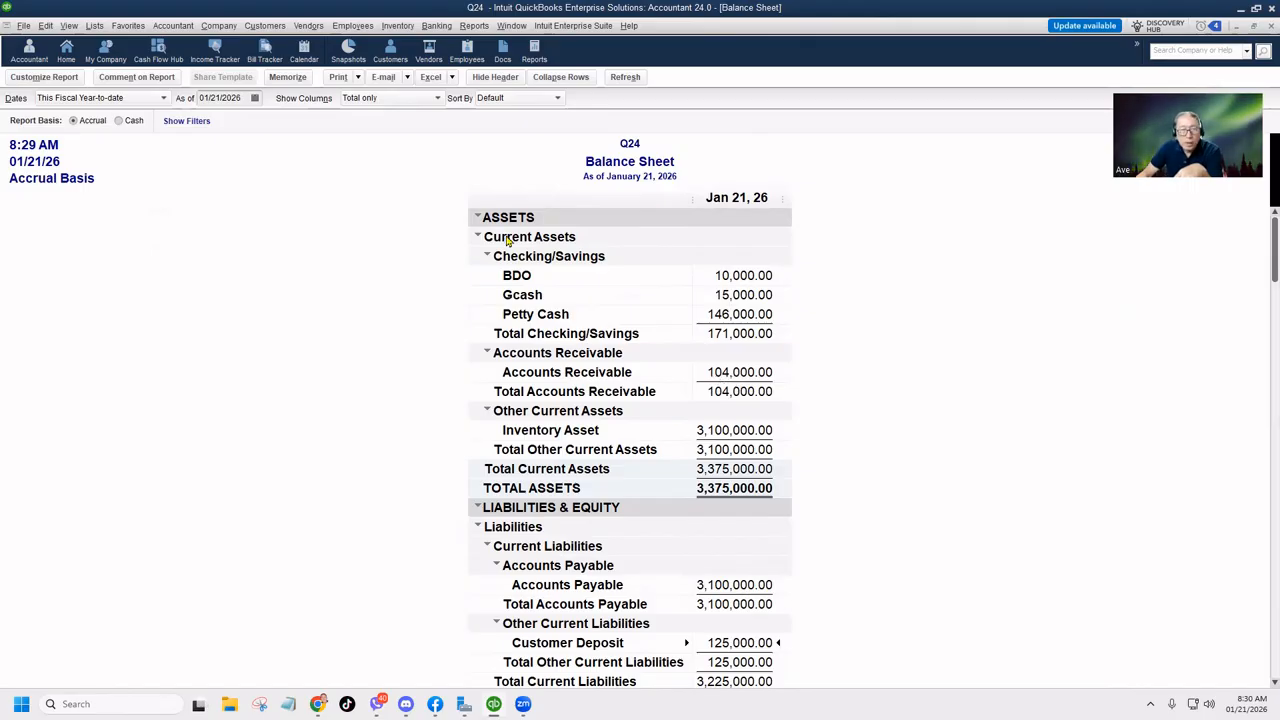
Run the A/R Aging Summary report, slightly widen the customer name column, review the receivables by customer and close the report
click(474, 25)
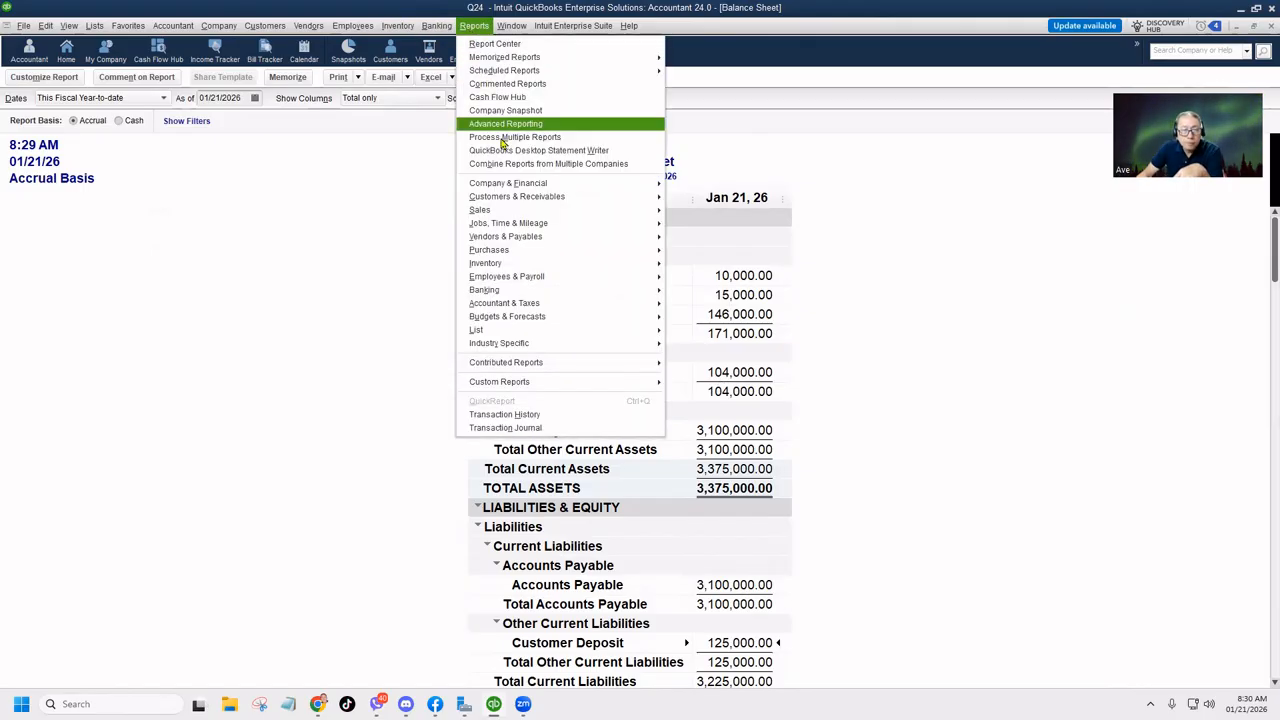
mouse_move(537, 198)
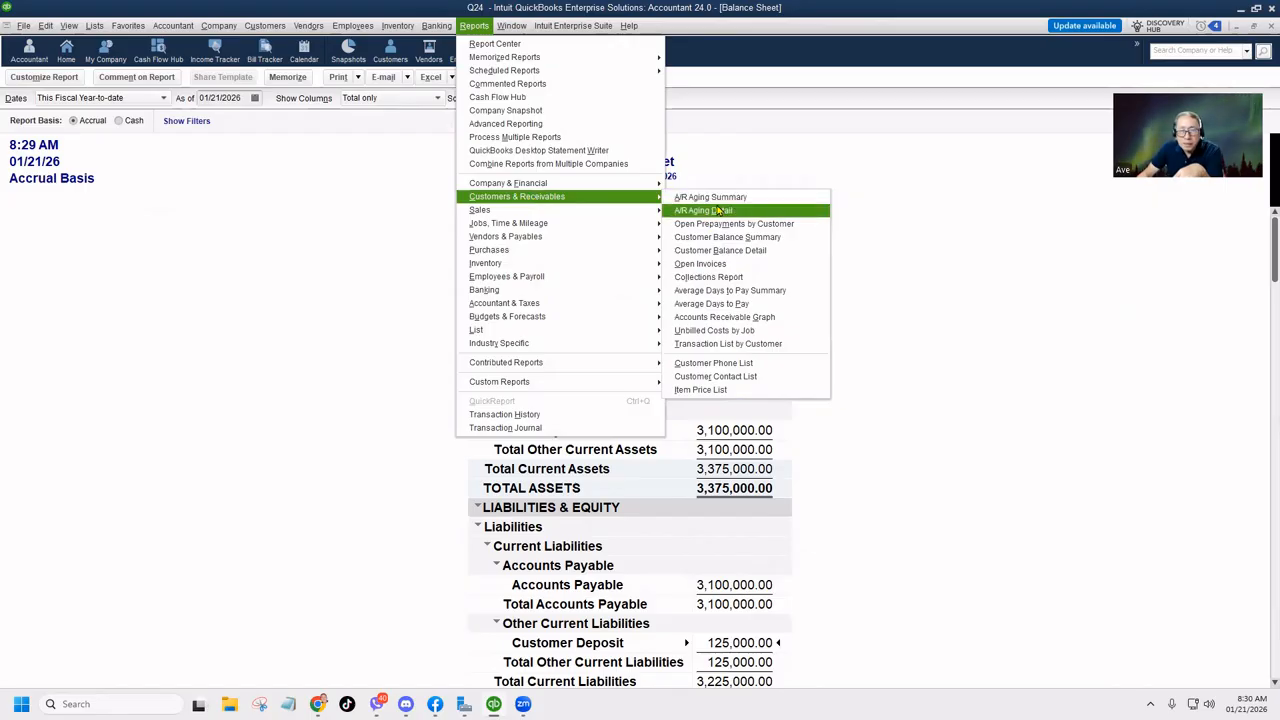
click(720, 199)
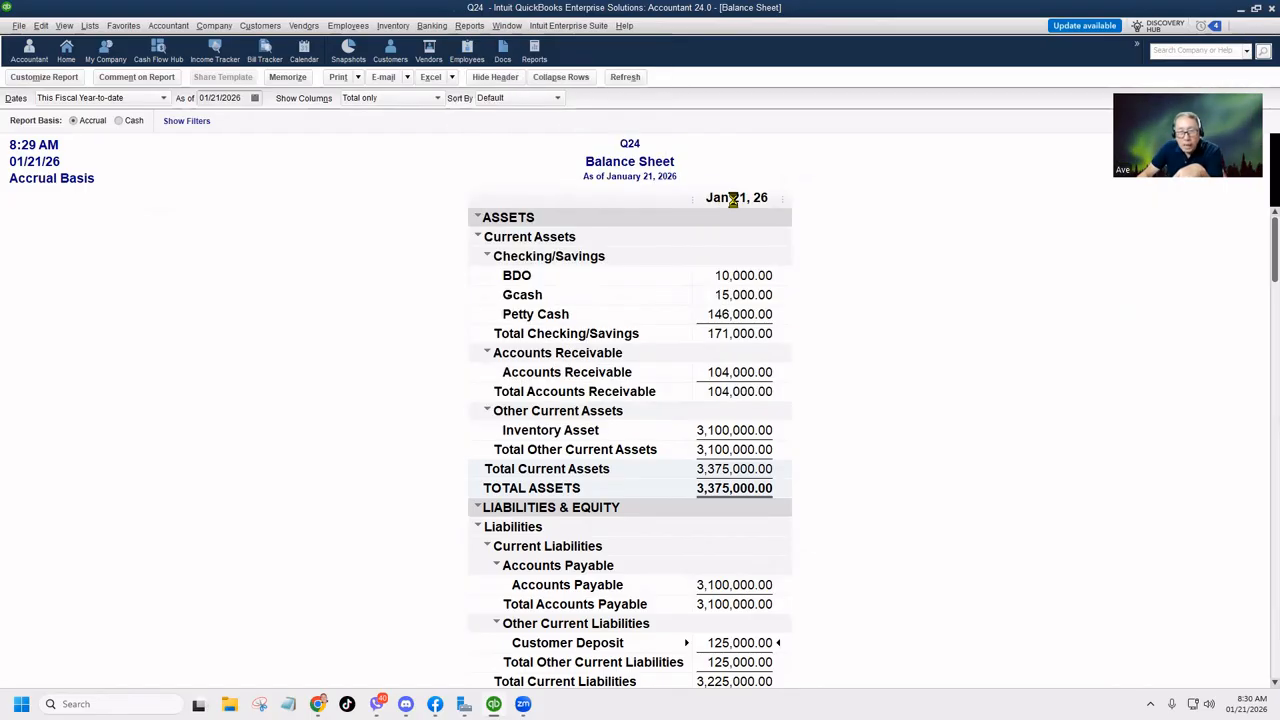
drag(452, 203, 469, 201)
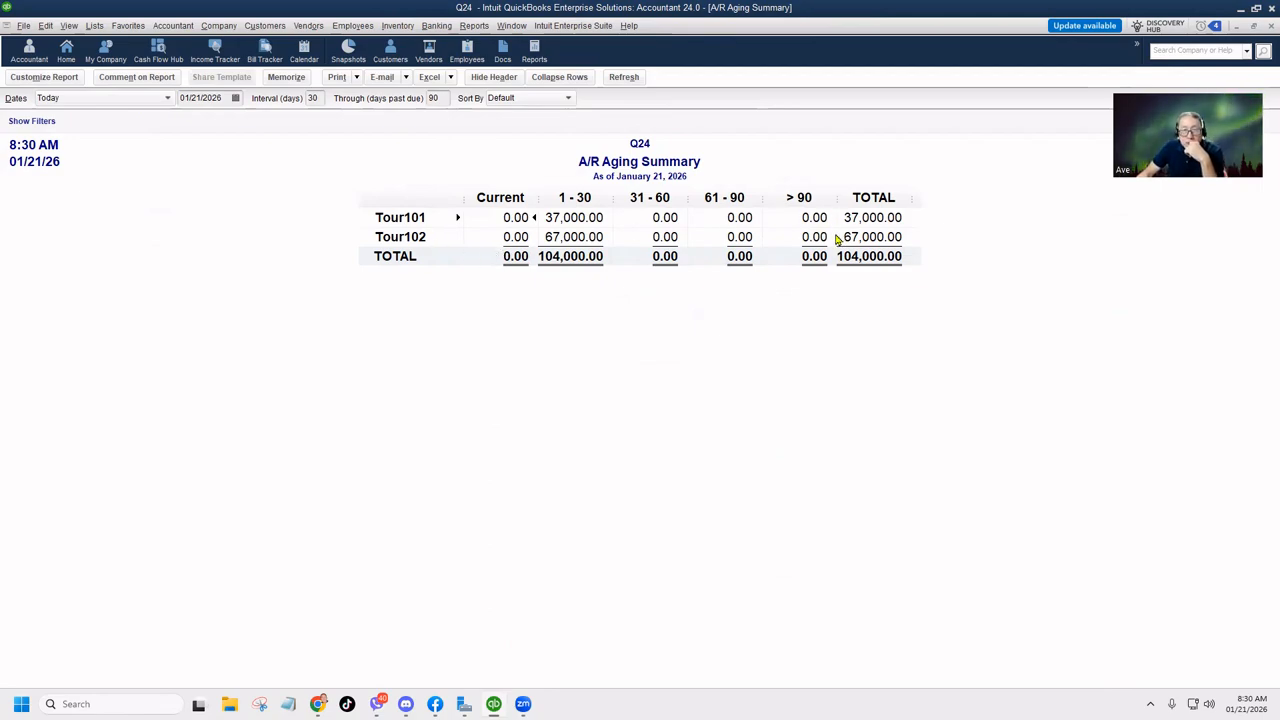
click(1266, 27)
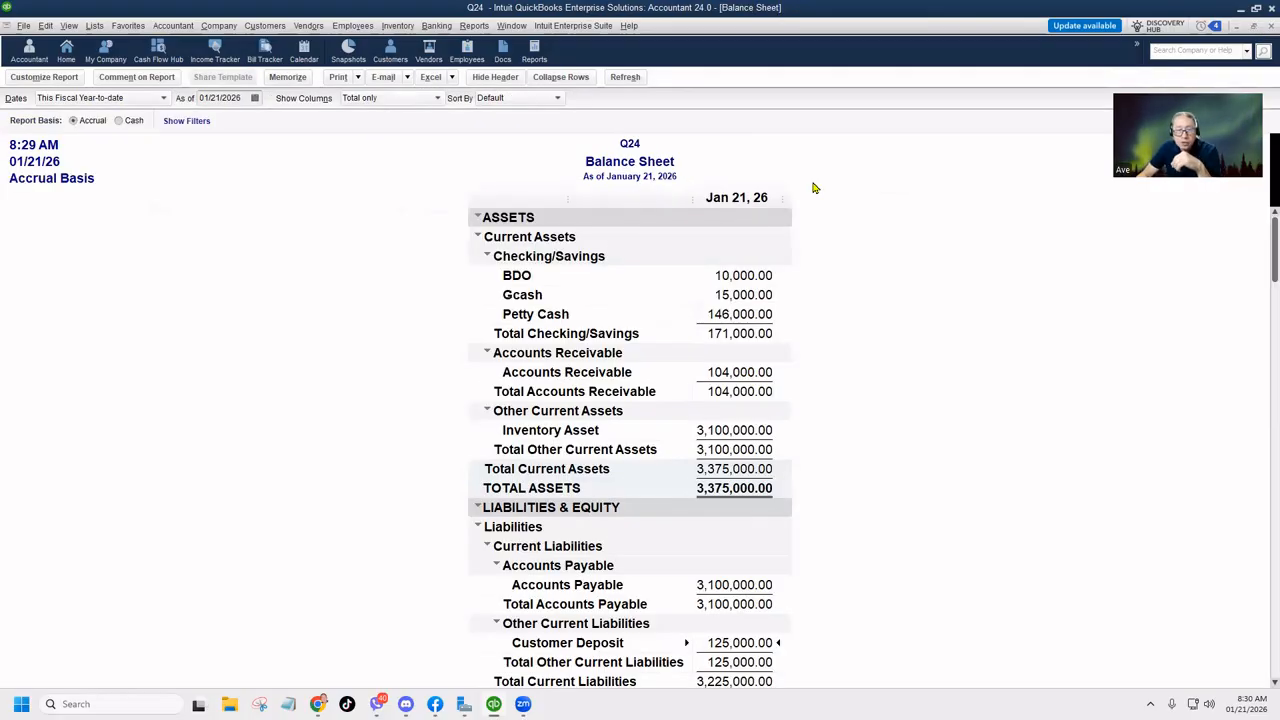